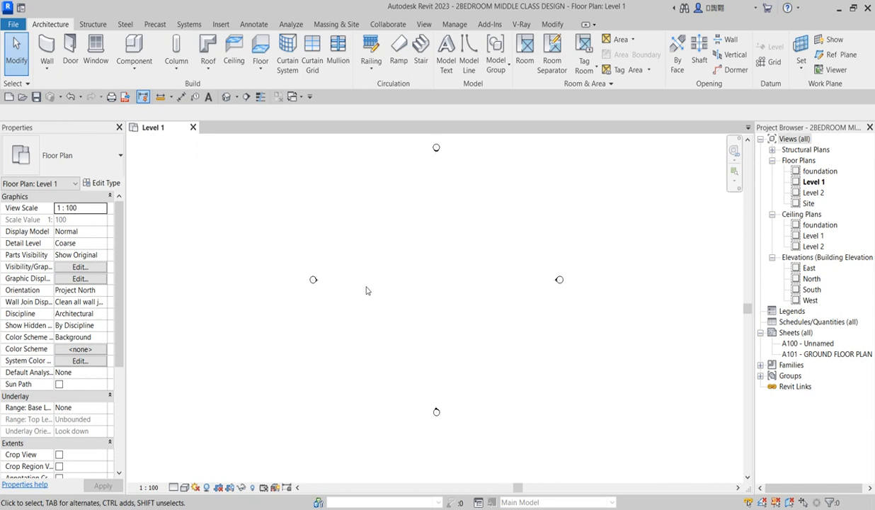
pyautogui.scroll(1, 396, 244)
pyautogui.scroll(-3, 396, 270)
pyautogui.scroll(2, 397, 283)
pyautogui.scroll(-4, 396, 269)
pyautogui.scroll(3, 396, 269)
# Switch to the survey.PNG image in the photo viewer and examine the plot's boundary lengths and bearings
pyautogui.moveTo(673, 509)
pyautogui.click(627, 465)
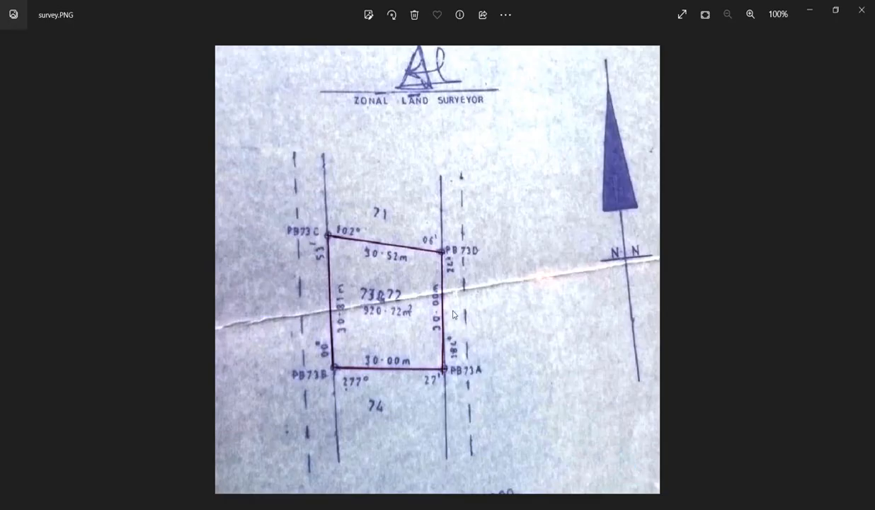
pyautogui.scroll(3, 339, 267)
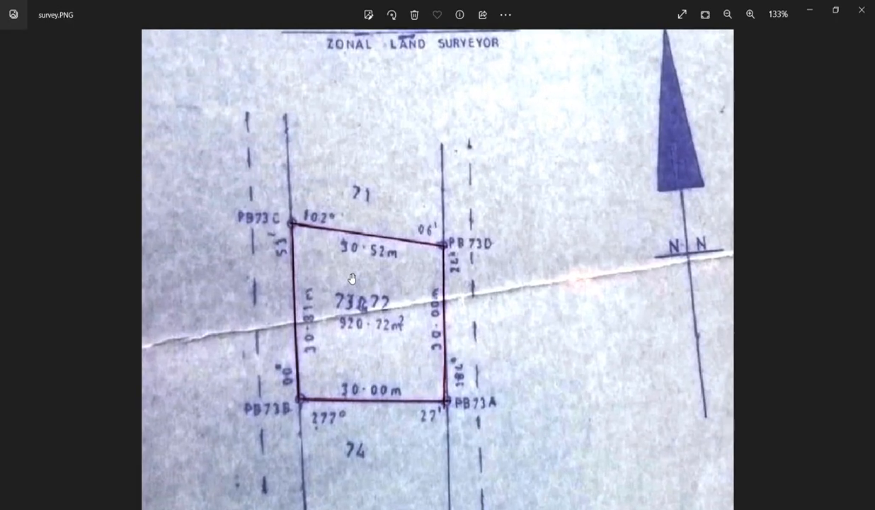
pyautogui.scroll(-3, 393, 270)
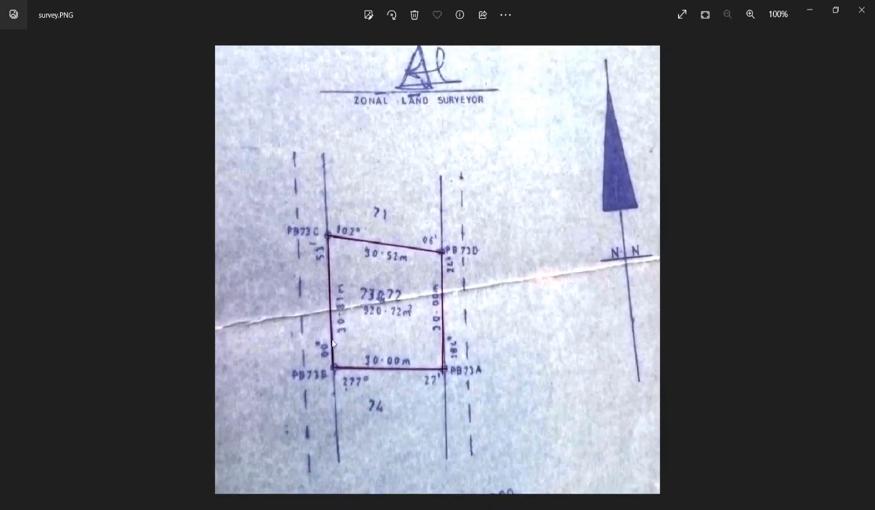
pyautogui.scroll(1, 330, 237)
pyautogui.scroll(-1, 573, 243)
pyautogui.scroll(2, 447, 315)
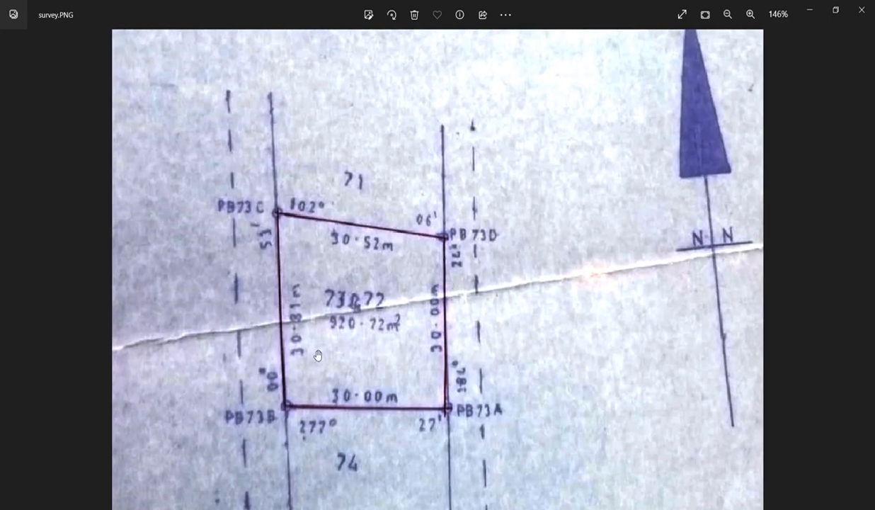
pyautogui.scroll(1, 447, 305)
pyautogui.scroll(-5, 454, 311)
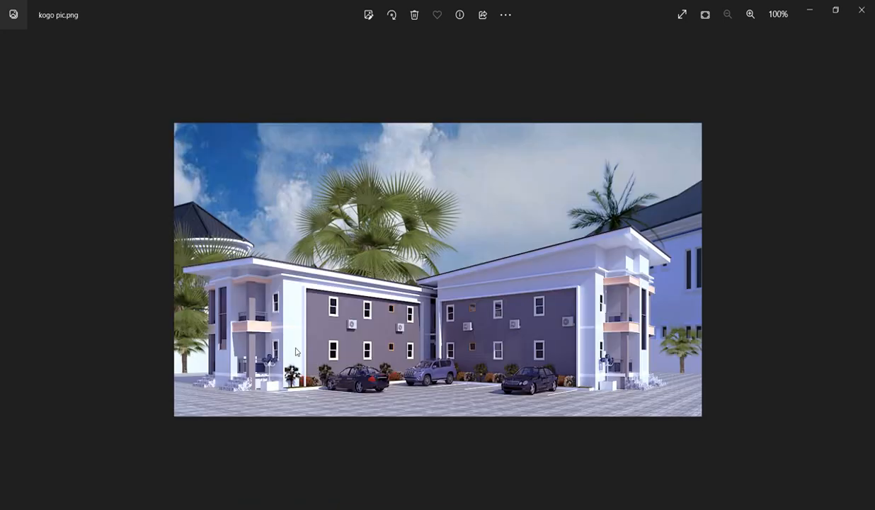
# Examine the building exterior in the kogo pic.png rendering
pyautogui.scroll(2, 464, 361)
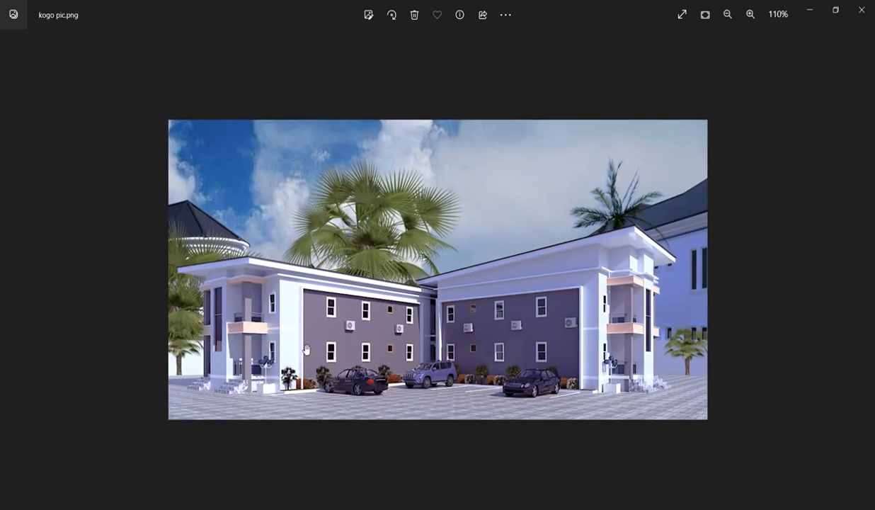
pyautogui.scroll(-2, 464, 362)
pyautogui.scroll(1, 595, 337)
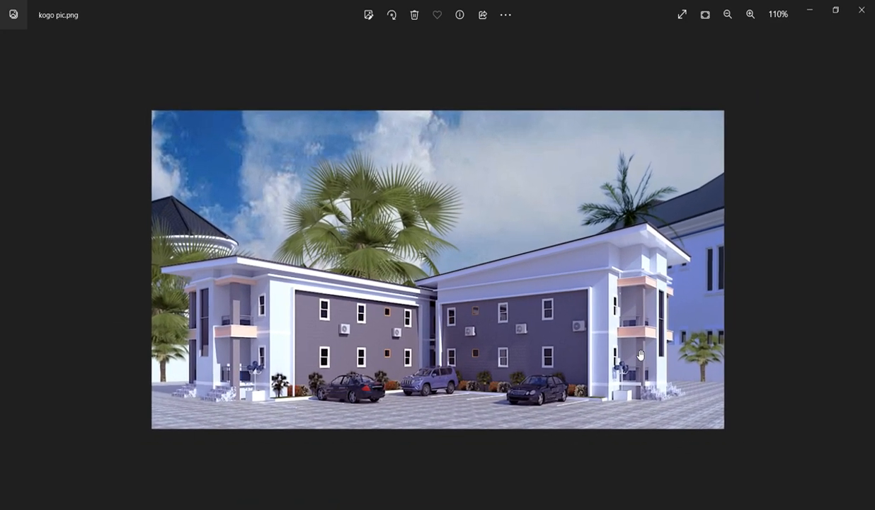
pyautogui.scroll(1, 321, 341)
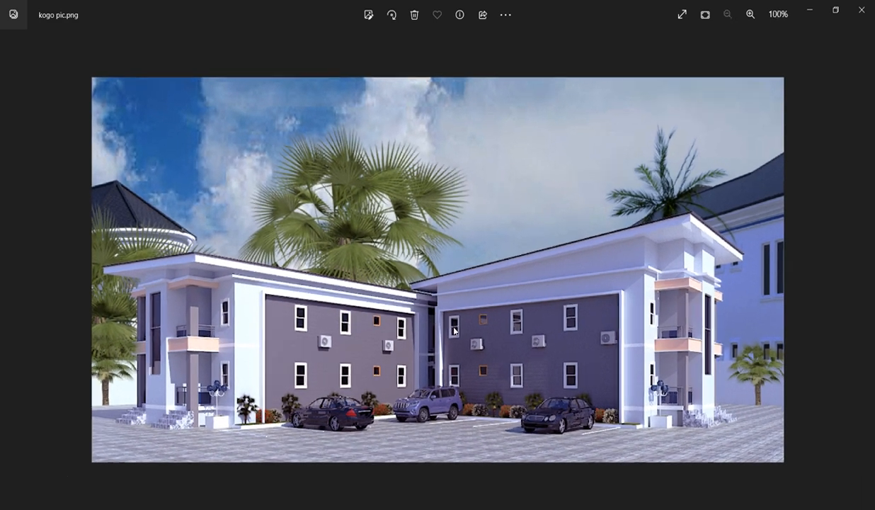
pyautogui.scroll(-2, 520, 383)
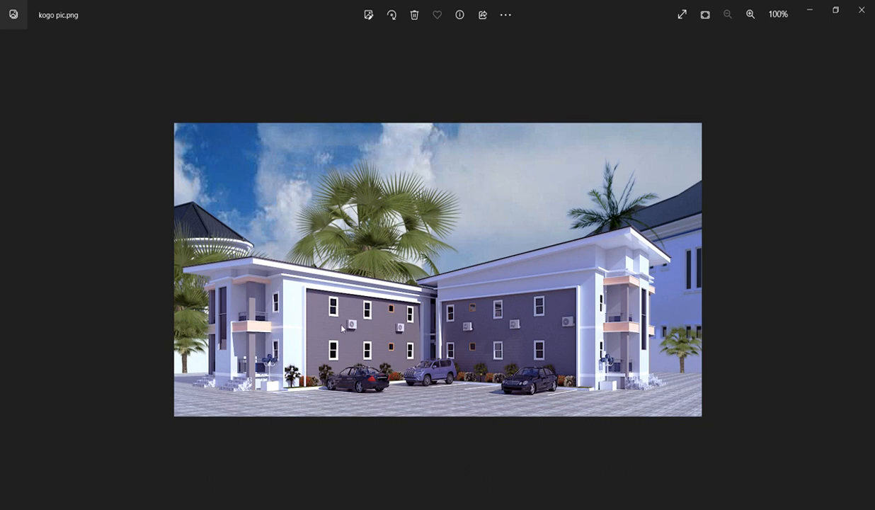
pyautogui.scroll(1, 331, 314)
pyautogui.scroll(-1, 354, 333)
pyautogui.scroll(1, 531, 268)
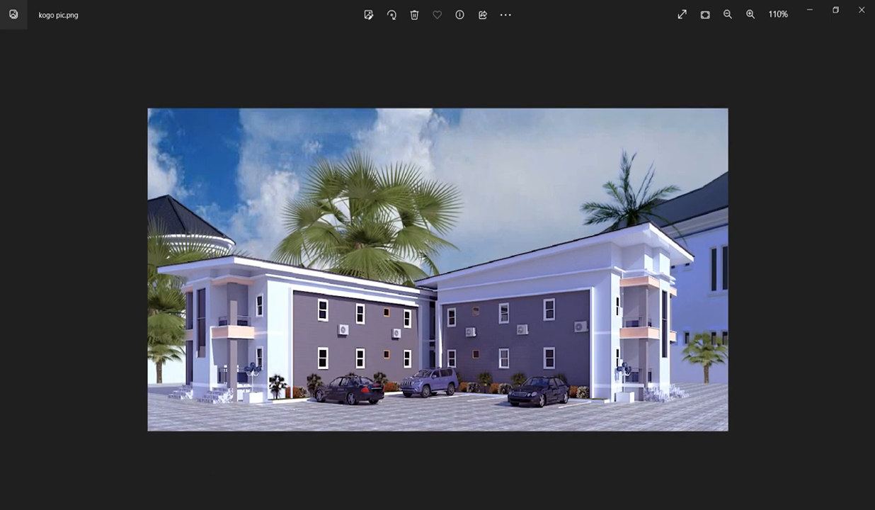
# Switch back to Revit and import survey.PNG into the Level 1 floor plan, placing it between the elevation markers
pyautogui.hotkey('alt', 'Tab')
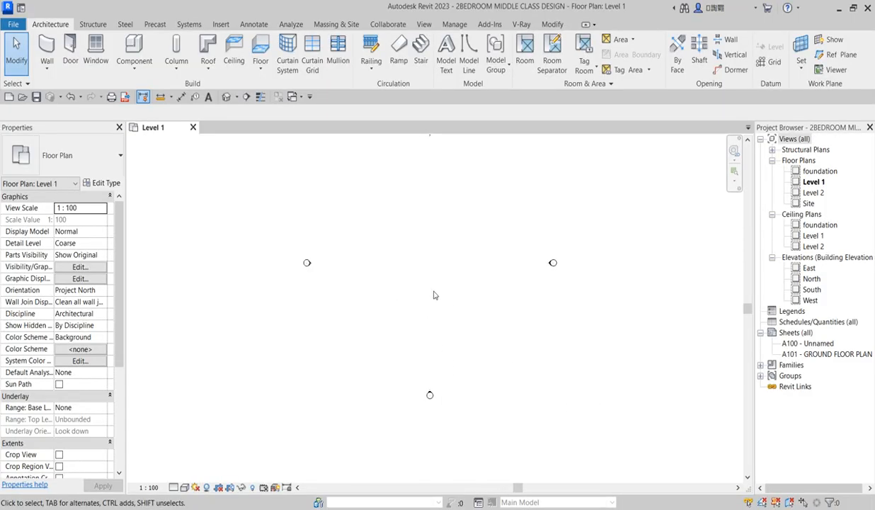
pyautogui.scroll(-2, 414, 287)
pyautogui.scroll(2, 428, 223)
pyautogui.click(221, 24)
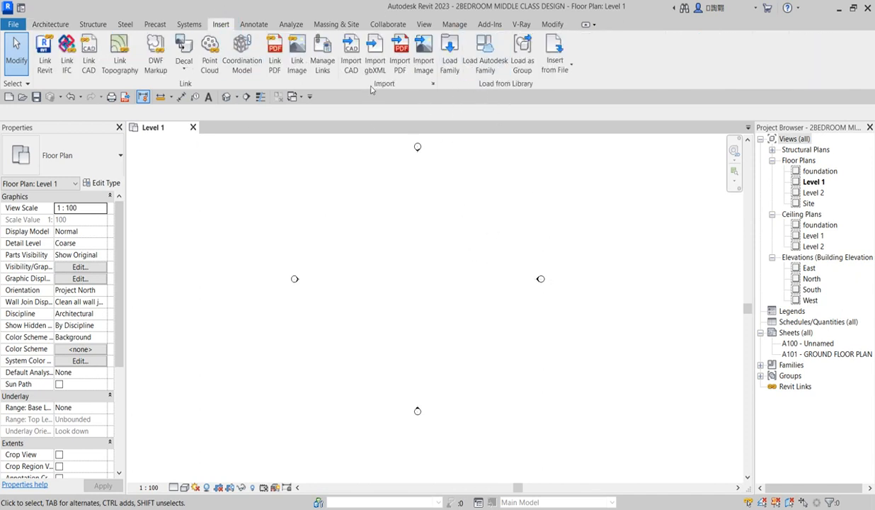
pyautogui.click(422, 65)
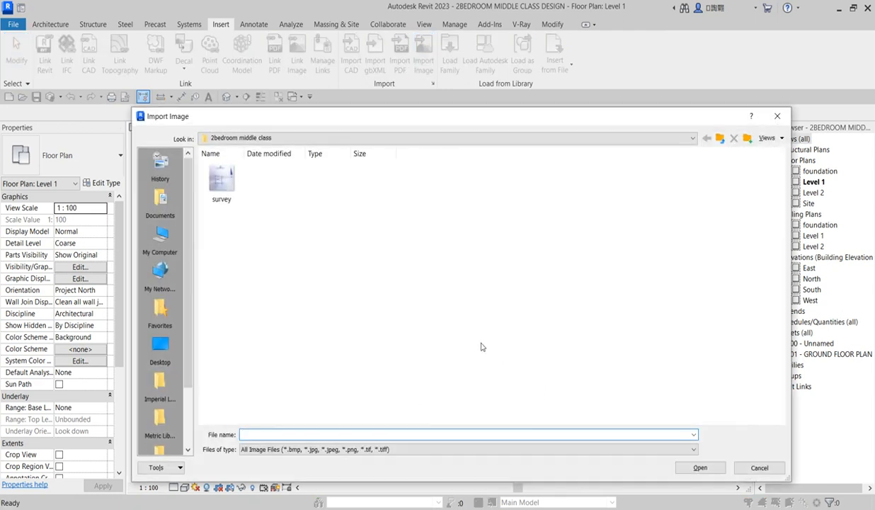
pyautogui.click(221, 180)
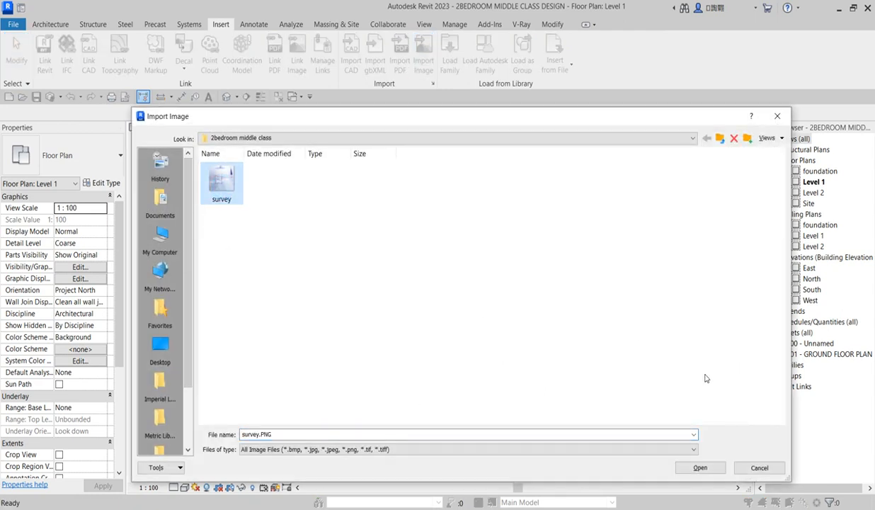
pyautogui.click(701, 469)
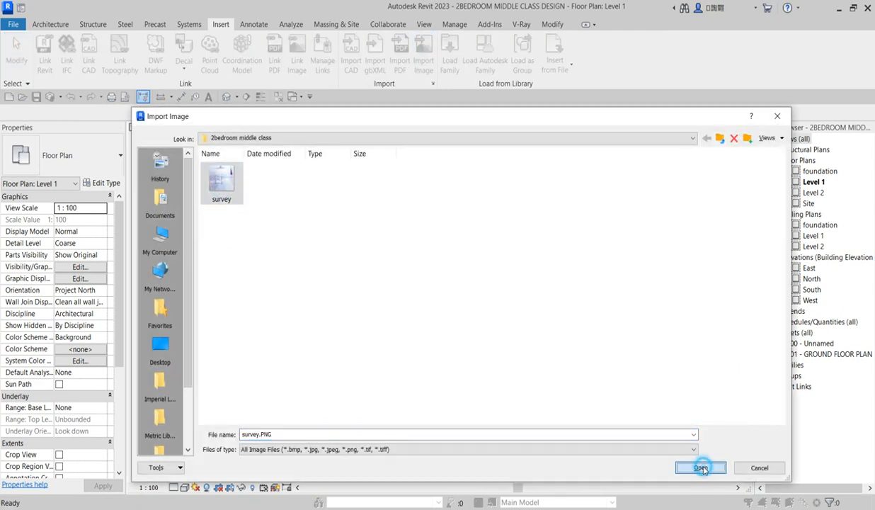
pyautogui.click(412, 260)
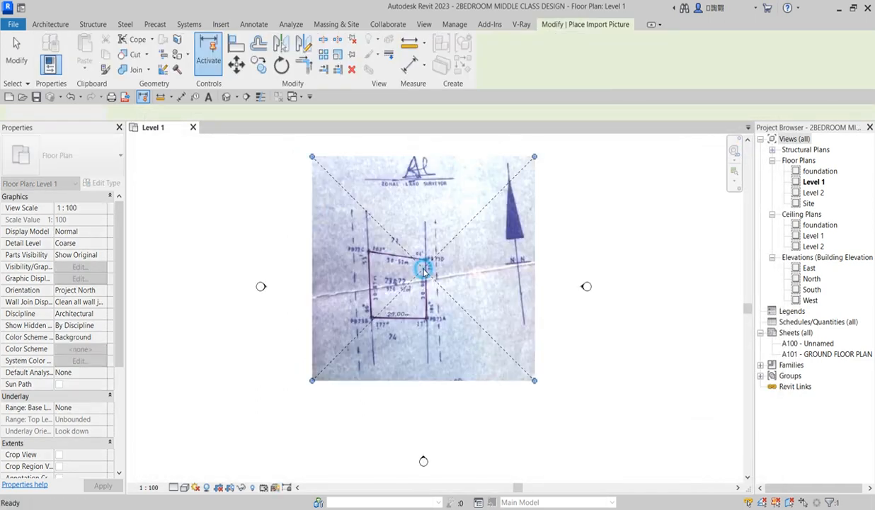
# Examine the boundary distances, corner bearings and north arrow on the imported survey image
pyautogui.scroll(3, 404, 291)
pyautogui.scroll(2, 388, 340)
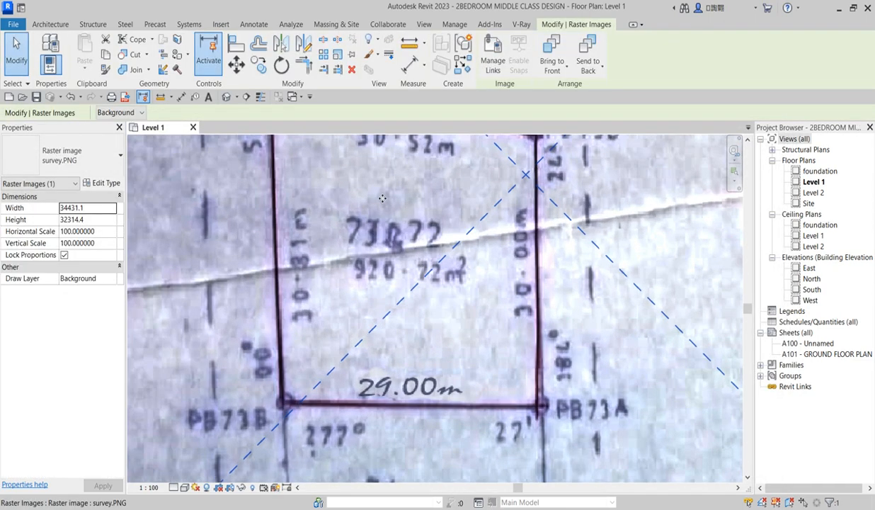
pyautogui.scroll(-4, 352, 312)
pyautogui.scroll(2, 360, 254)
pyautogui.scroll(-3, 488, 337)
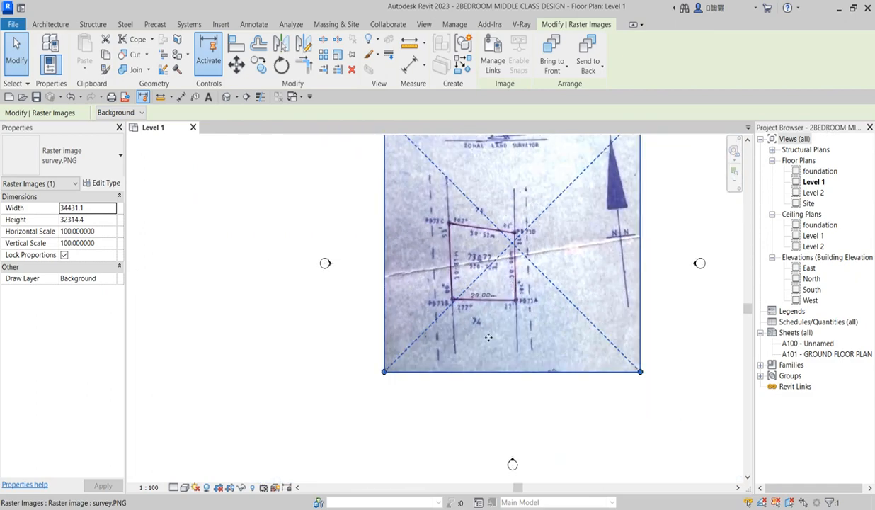
pyautogui.scroll(4, 496, 258)
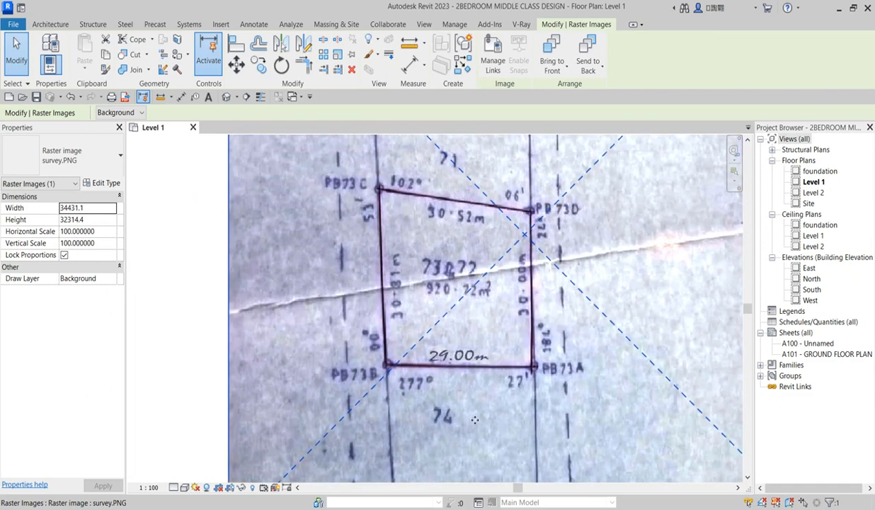
pyautogui.scroll(-3, 457, 326)
pyautogui.scroll(2, 455, 348)
pyautogui.scroll(-3, 492, 215)
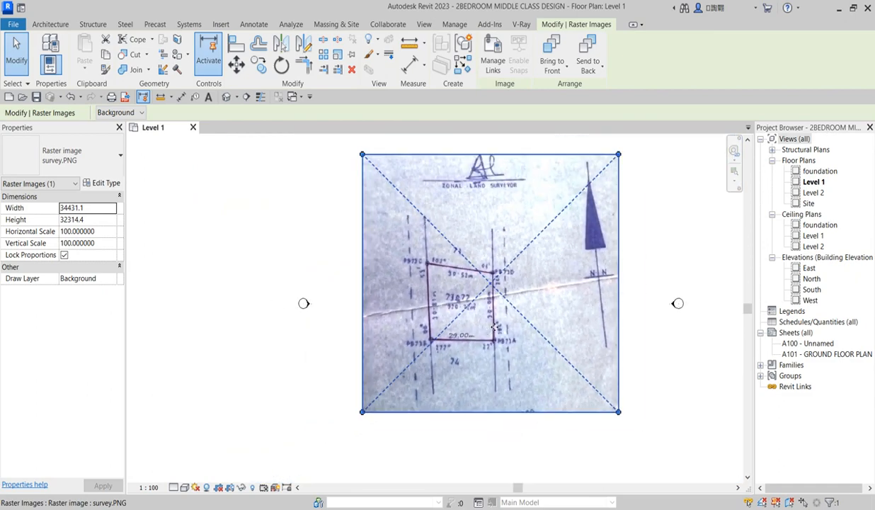
pyautogui.scroll(2, 458, 293)
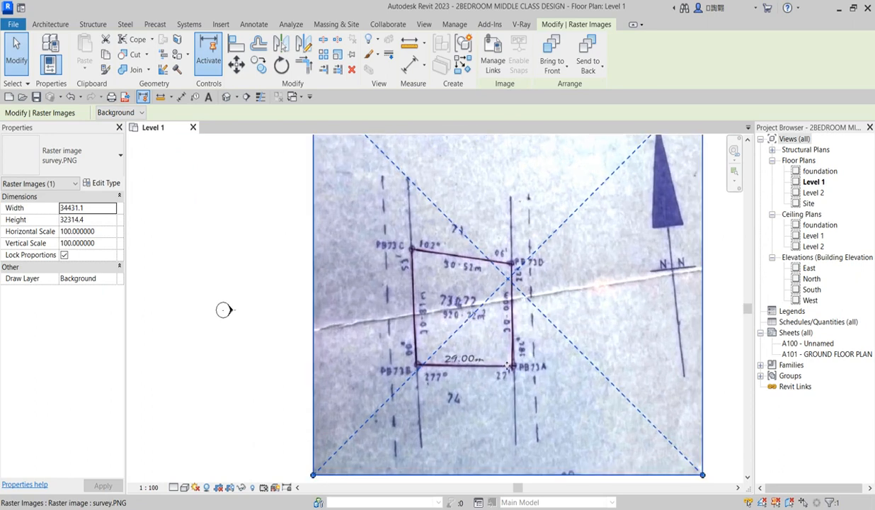
pyautogui.moveTo(518, 334); pyautogui.dragTo(436, 312, button='middle')
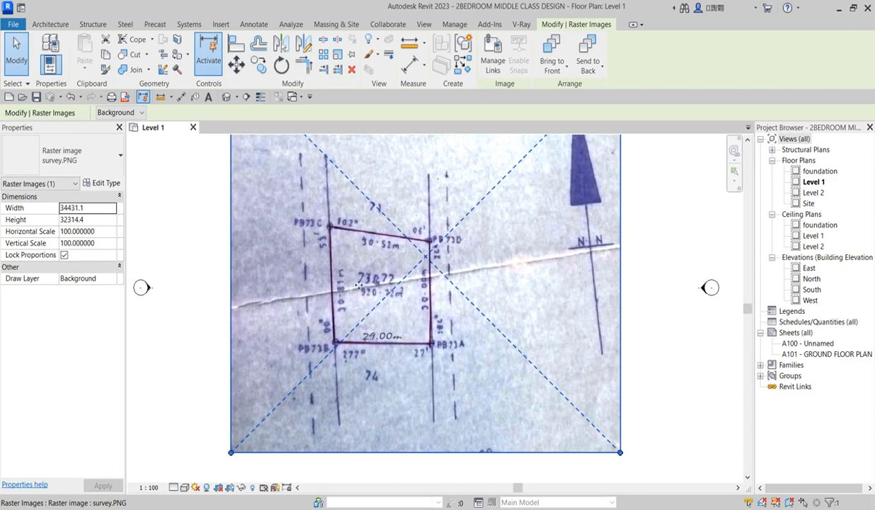
pyautogui.scroll(-1, 461, 289)
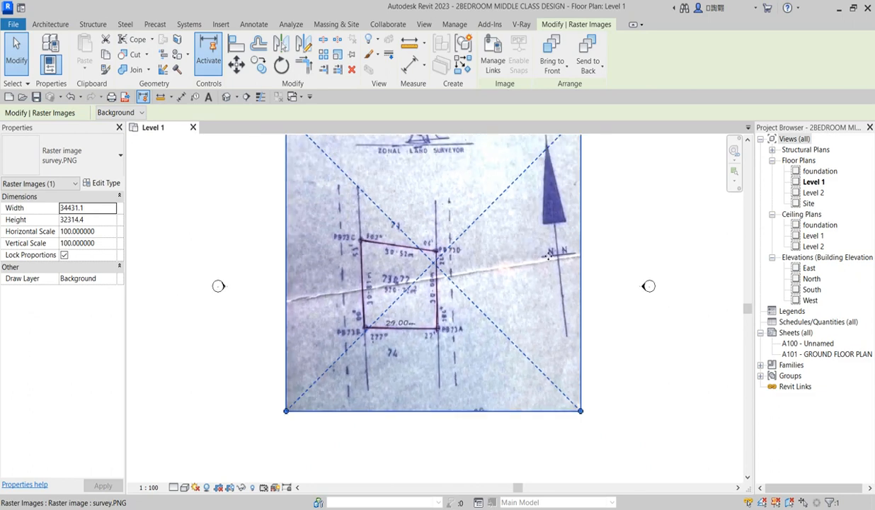
pyautogui.scroll(2, 560, 251)
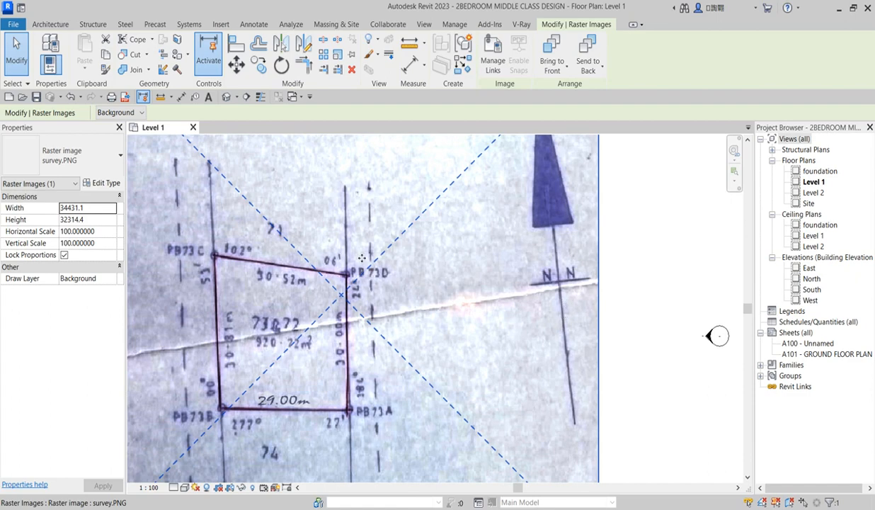
pyautogui.scroll(-4, 425, 333)
pyautogui.scroll(2, 289, 308)
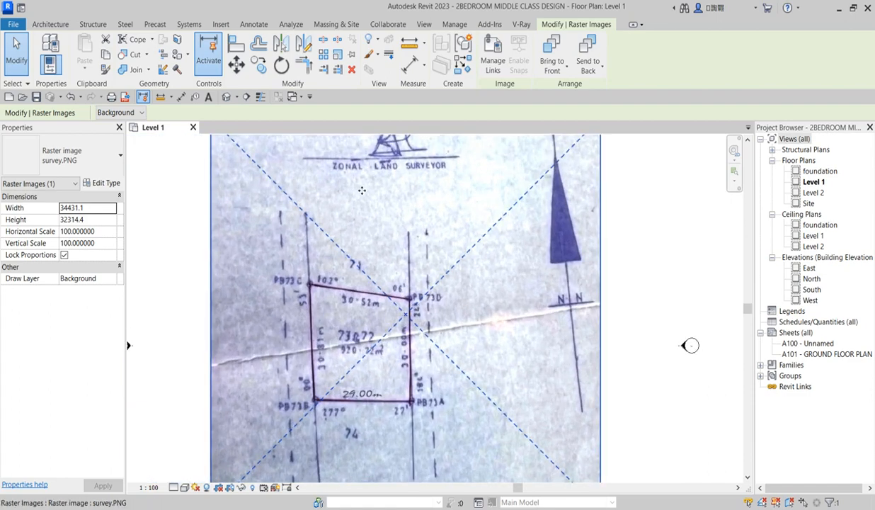
pyautogui.scroll(2, 362, 266)
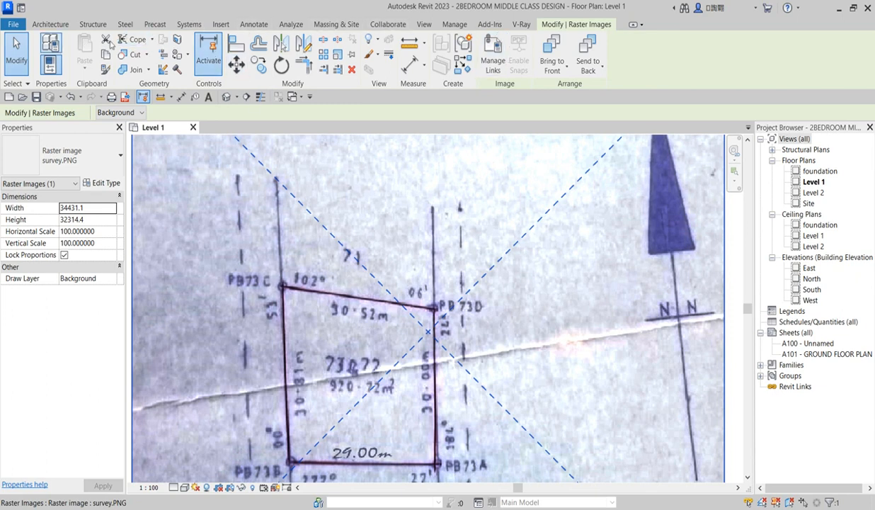
# Start a property line created by entering distances and bearings, keeping the survey's plot boundary in view
pyautogui.click(326, 26)
pyautogui.click(524, 51)
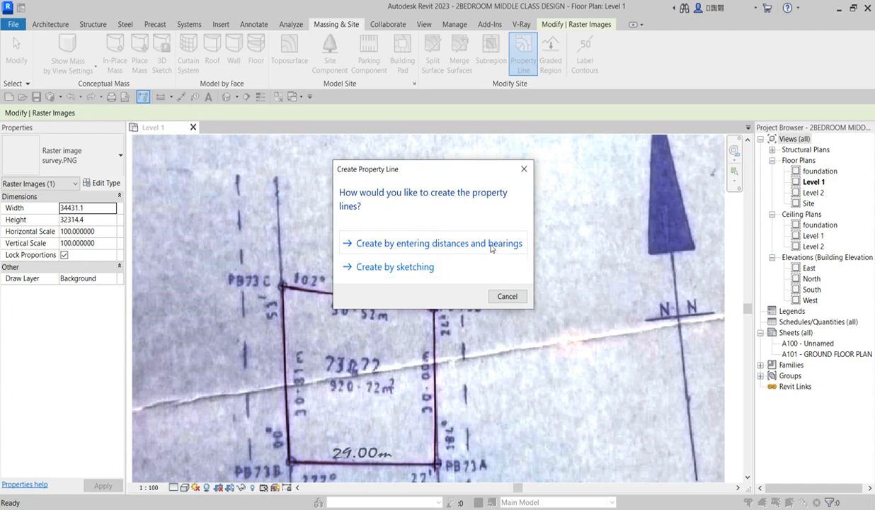
pyautogui.click(434, 245)
pyautogui.moveTo(715, 176); pyautogui.dragTo(535, 189)
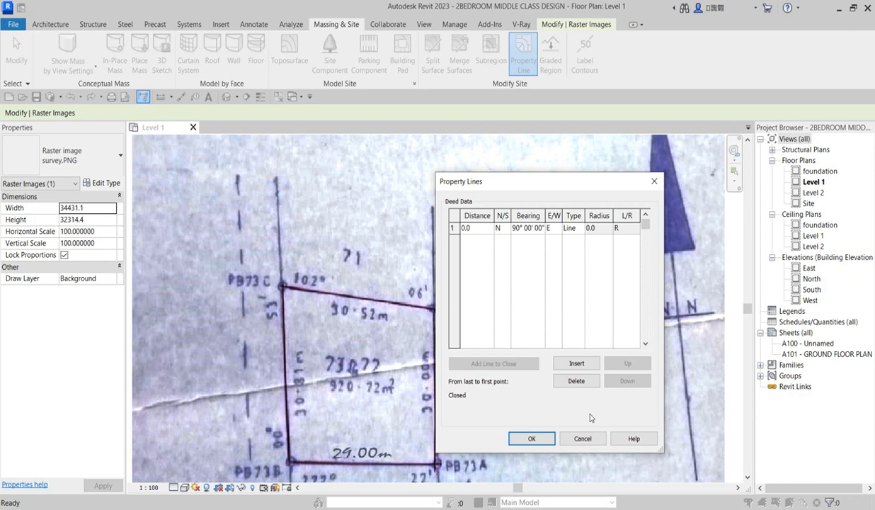
# Insert three more lines into the property line deed data, and keep the survey plot readable beside the dialog
pyautogui.click(578, 364)
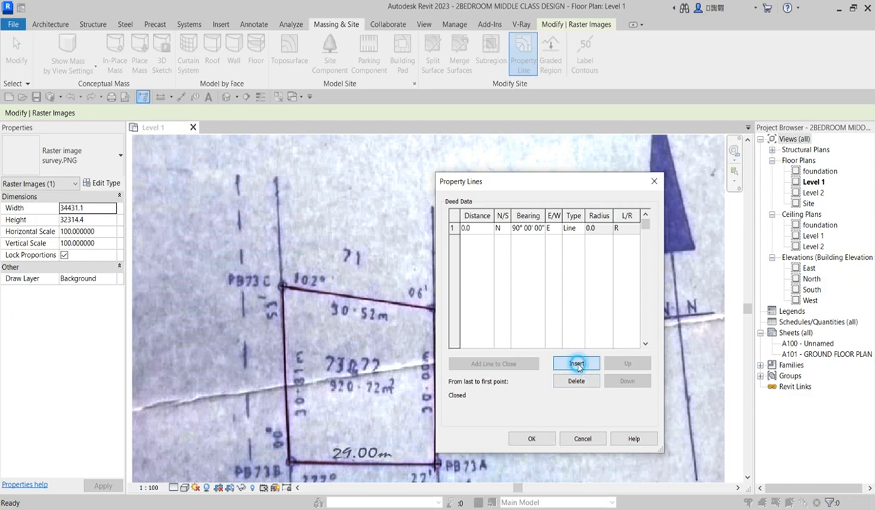
pyautogui.click(577, 364)
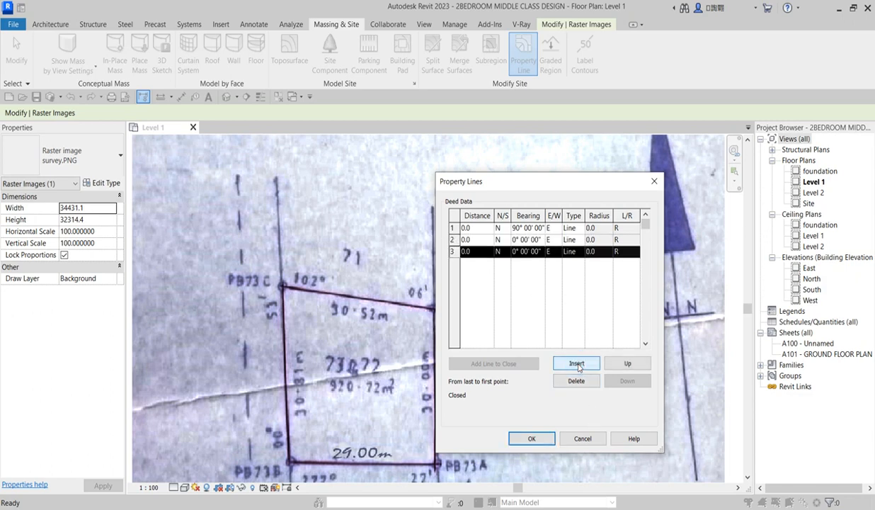
pyautogui.click(577, 364)
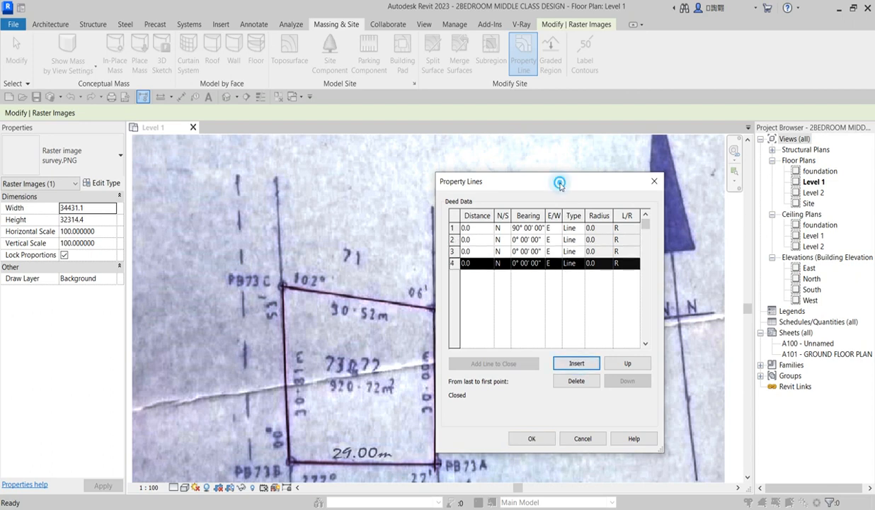
pyautogui.moveTo(542, 181); pyautogui.dragTo(682, 165)
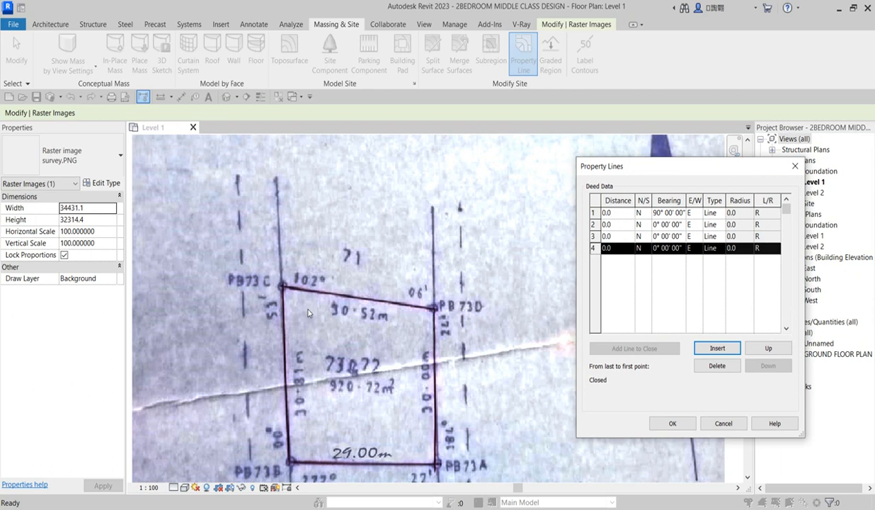
pyautogui.moveTo(648, 171); pyautogui.dragTo(510, 189)
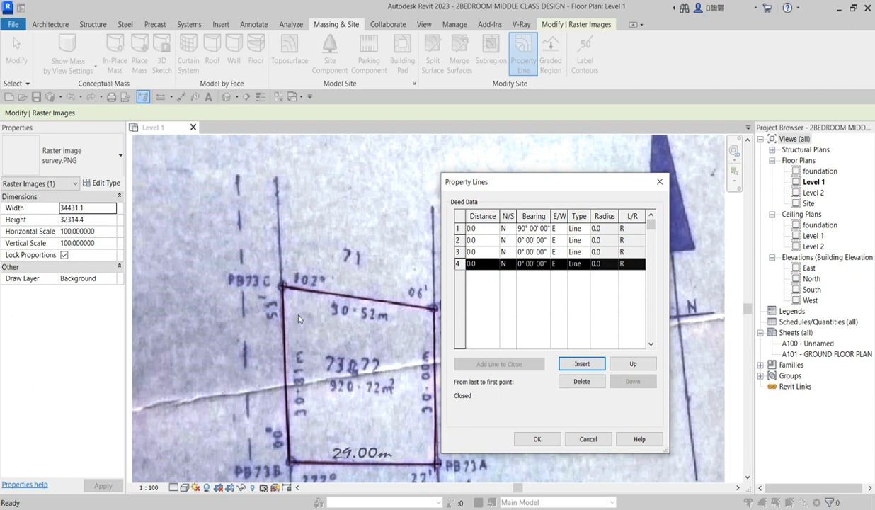
# Set the first deed line's distance to 30310 and its bearing to 0° 53' 00"
pyautogui.click(483, 232)
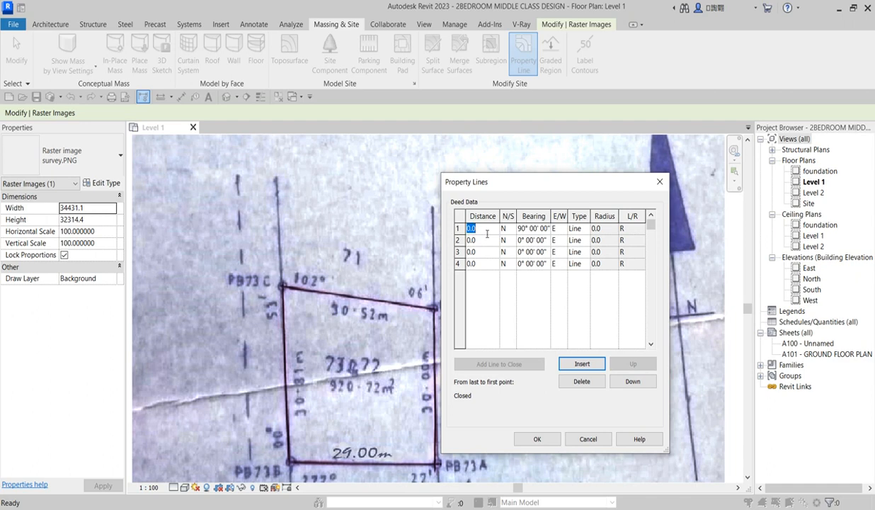
pyautogui.write('3031')
pyautogui.click(522, 230)
pyautogui.press('BackSpace')
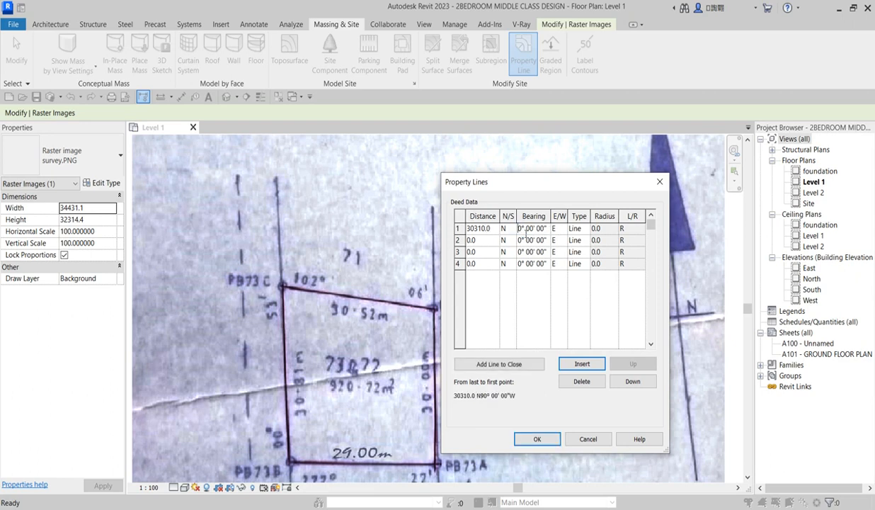
pyautogui.write('0')
pyautogui.click(539, 229)
pyautogui.press('BackSpace')
pyautogui.press('BackSpace')
pyautogui.press('BackSpace')
pyautogui.write('53')
# Set the second deed line's distance to 30520 and its north/south direction to S
pyautogui.click(473, 242)
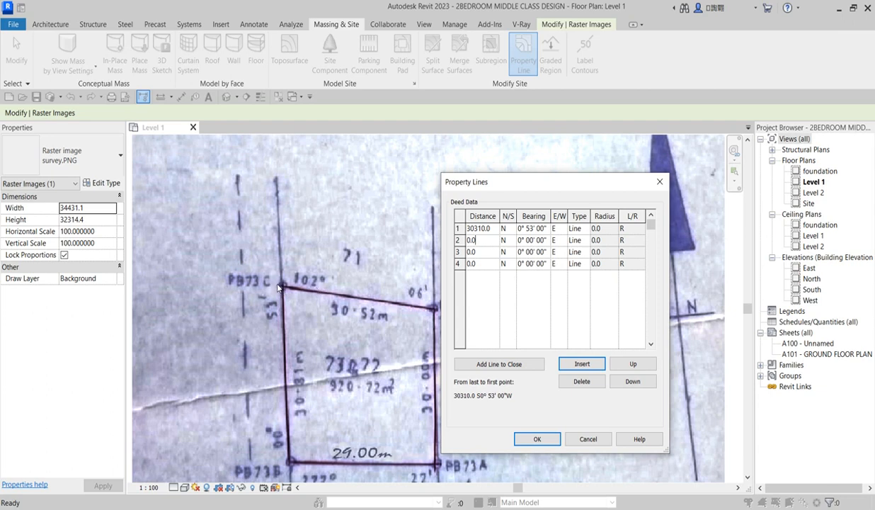
pyautogui.doubleClick(474, 240)
pyautogui.write('3052')
pyautogui.click(506, 240)
pyautogui.click(490, 256)
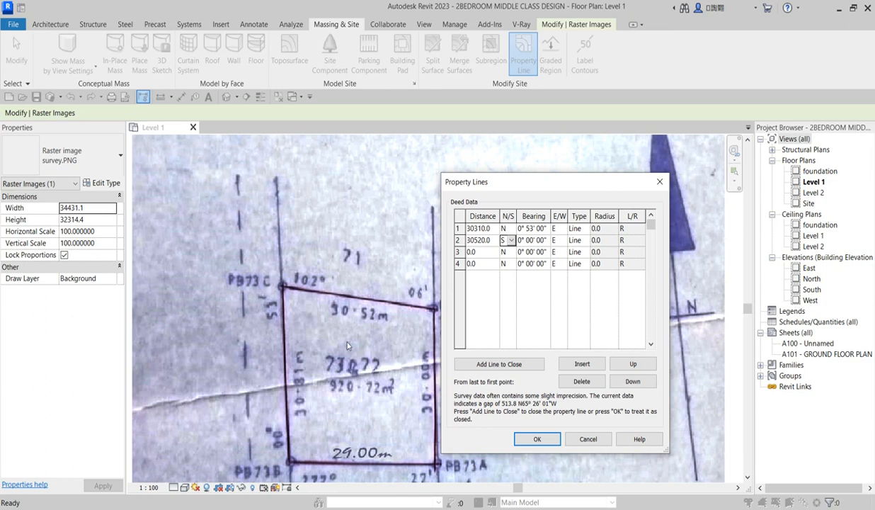
# Open the Calculator app and bring it over the Revit window, clear of the Property Lines dialog
pyautogui.press('super+s')
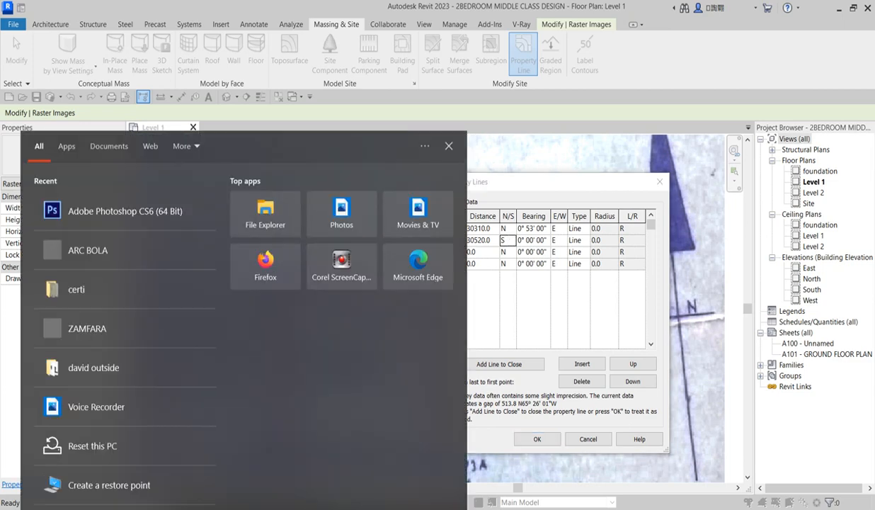
pyautogui.click(86, 224)
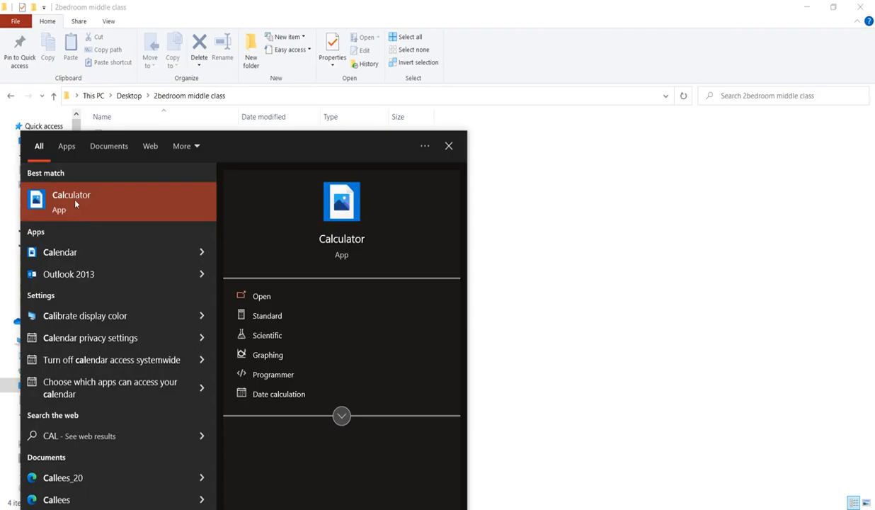
pyautogui.click(74, 198)
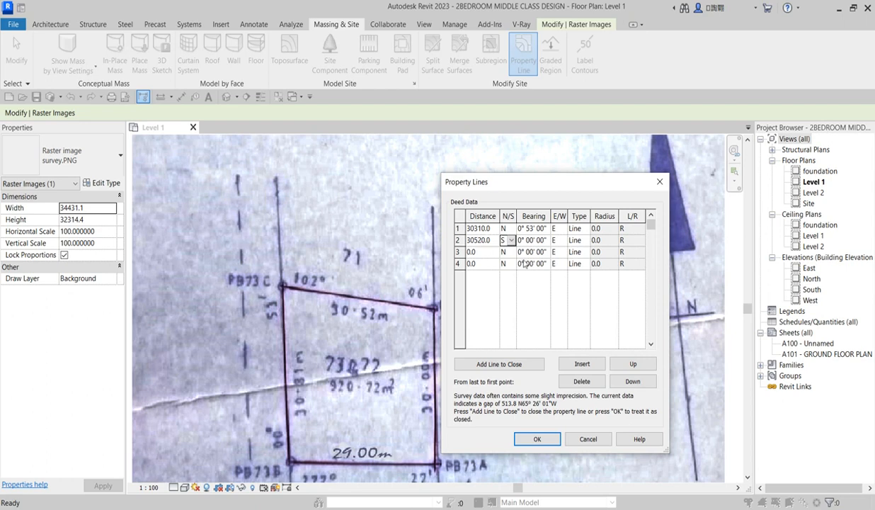
pyautogui.hotkey('alt', 'Tab')
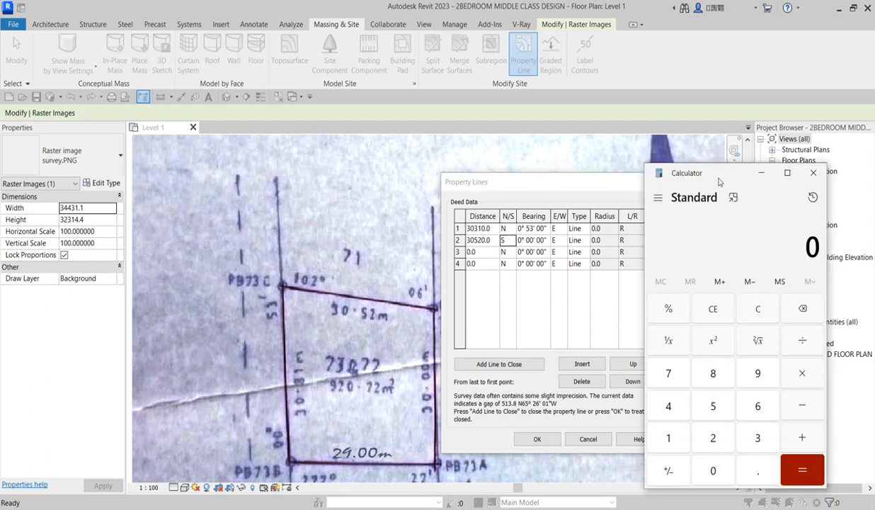
pyautogui.moveTo(700, 173); pyautogui.dragTo(236, 148)
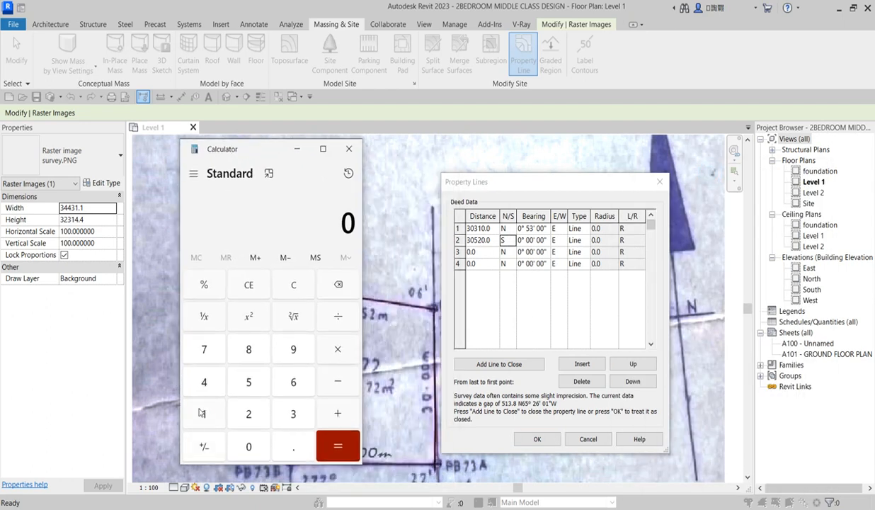
# Calculate 180 minus 102 for the second line's bearing, keeping the survey's 102° corner readable beside the calculator
pyautogui.click(204, 412)
pyautogui.click(246, 342)
pyautogui.click(254, 452)
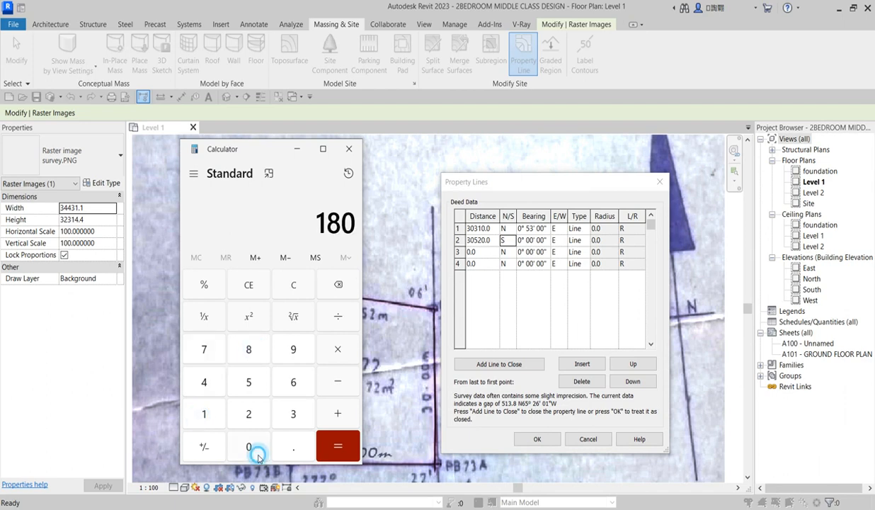
pyautogui.moveTo(263, 145); pyautogui.dragTo(181, 145)
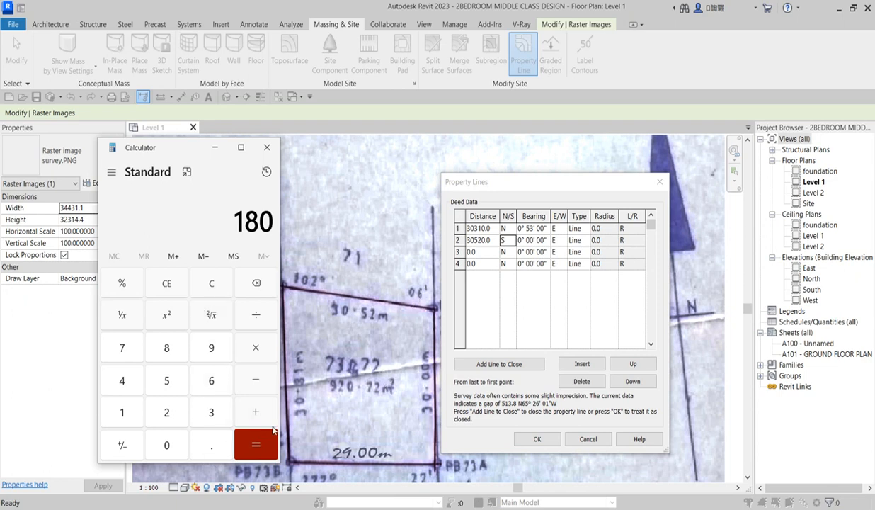
pyautogui.click(256, 381)
pyautogui.click(123, 413)
pyautogui.click(166, 445)
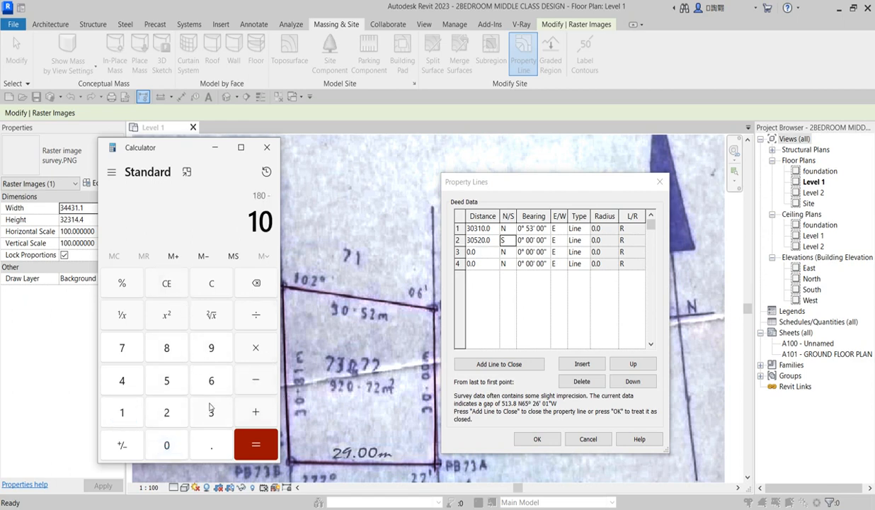
pyautogui.click(168, 413)
pyautogui.click(251, 436)
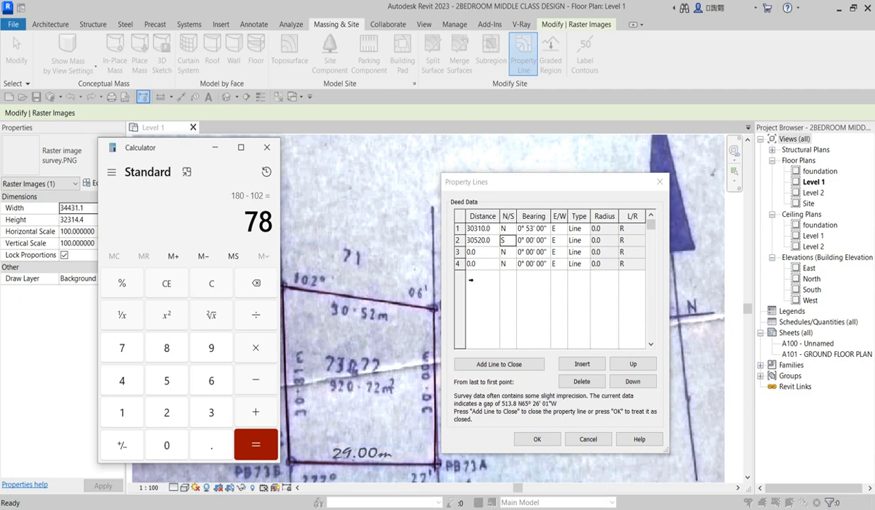
# Return to the Property Lines dialog in Revit and set the second deed line's bearing to 77° 54' 00"
pyautogui.click(531, 241)
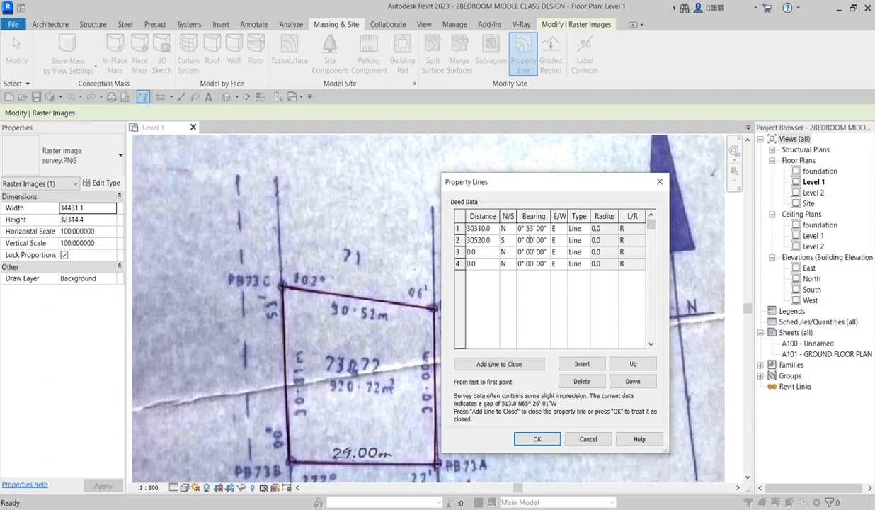
pyautogui.hotkey('alt', 'Tab')
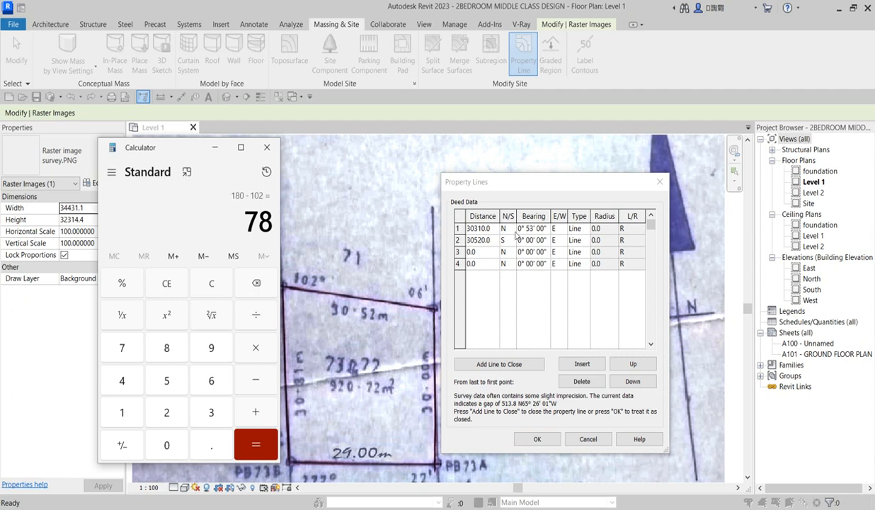
pyautogui.moveTo(525, 245); pyautogui.dragTo(510, 244)
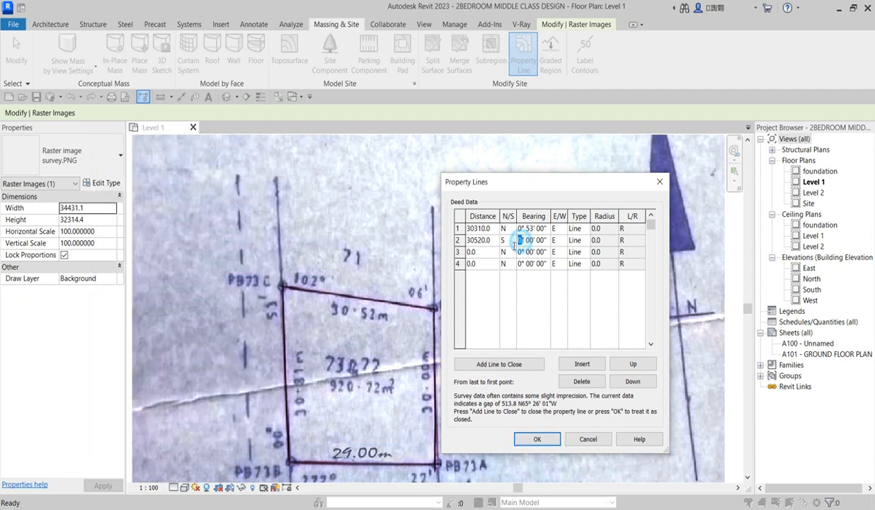
pyautogui.write('77')
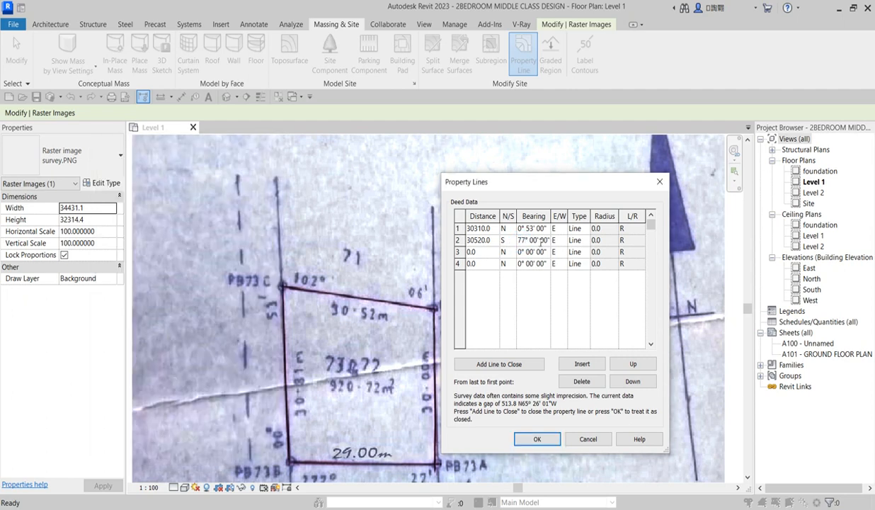
pyautogui.doubleClick(533, 240)
pyautogui.write('54')
# Give the third deed line a distance of 30000 and set its directions to S and W
pyautogui.click(481, 252)
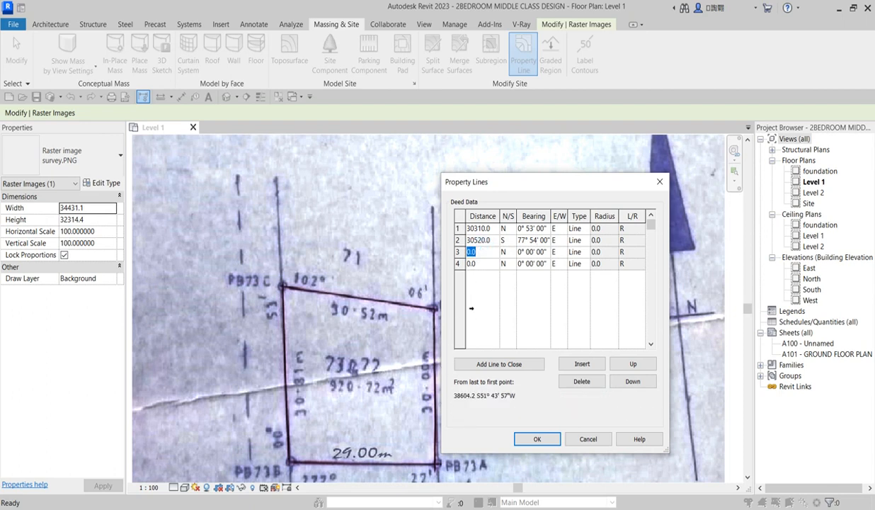
pyautogui.write('30000')
pyautogui.click(503, 252)
pyautogui.click(511, 252)
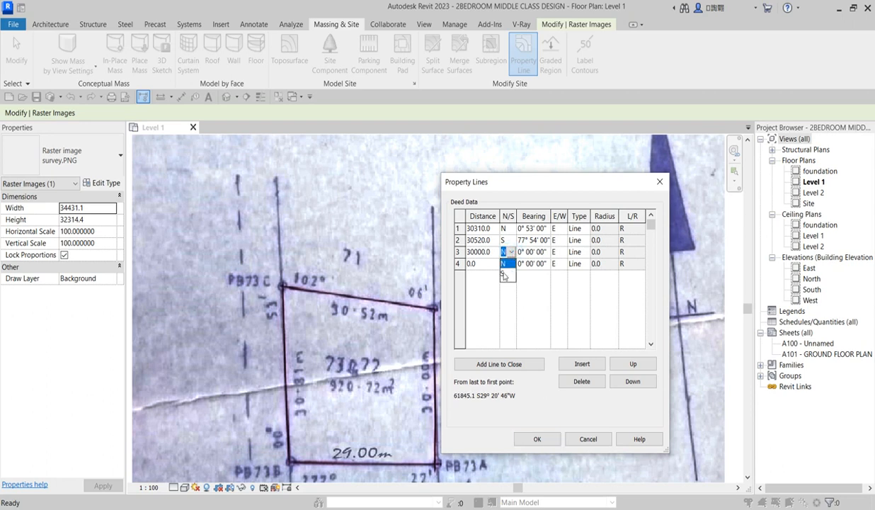
pyautogui.click(504, 276)
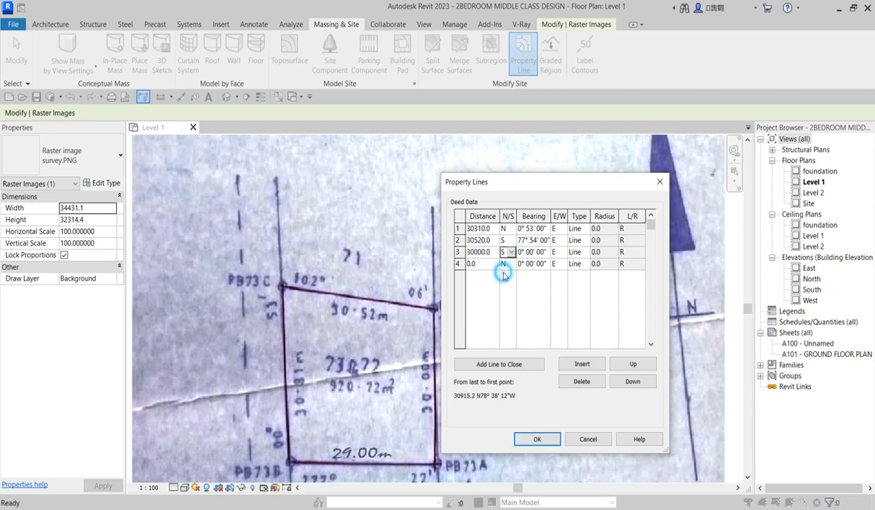
pyautogui.click(558, 252)
pyautogui.click(561, 252)
pyautogui.click(556, 274)
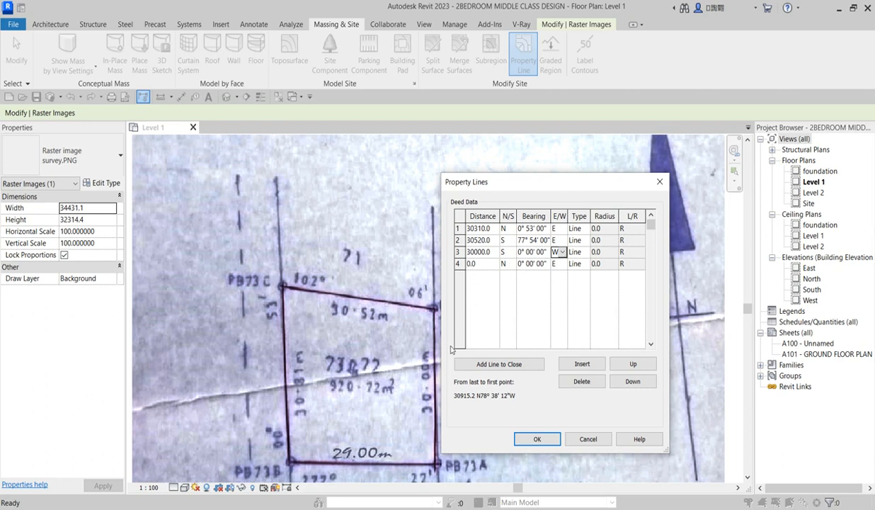
# Move the Property Lines dialog clear of the survey's bearings at PB73D and PB73A, and switch to Calculator
pyautogui.moveTo(514, 181); pyautogui.dragTo(590, 188)
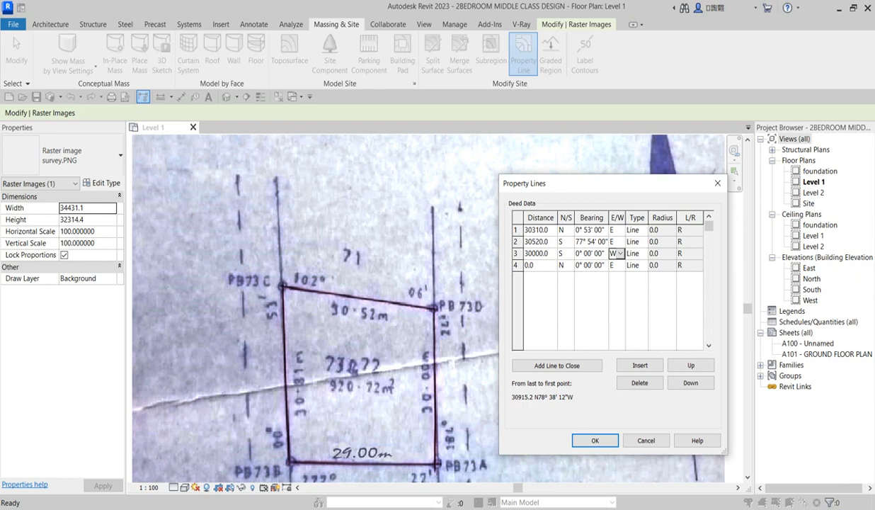
pyautogui.hotkey('alt', 'Tab')
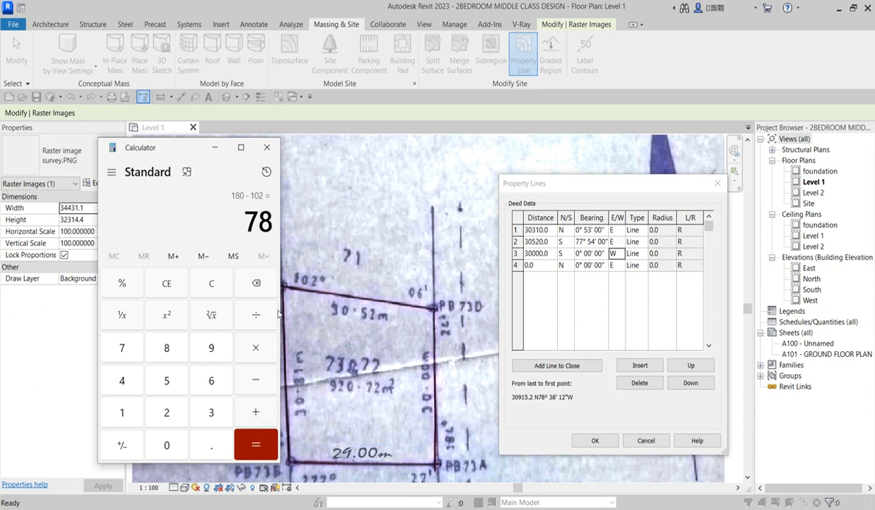
pyautogui.click(269, 283)
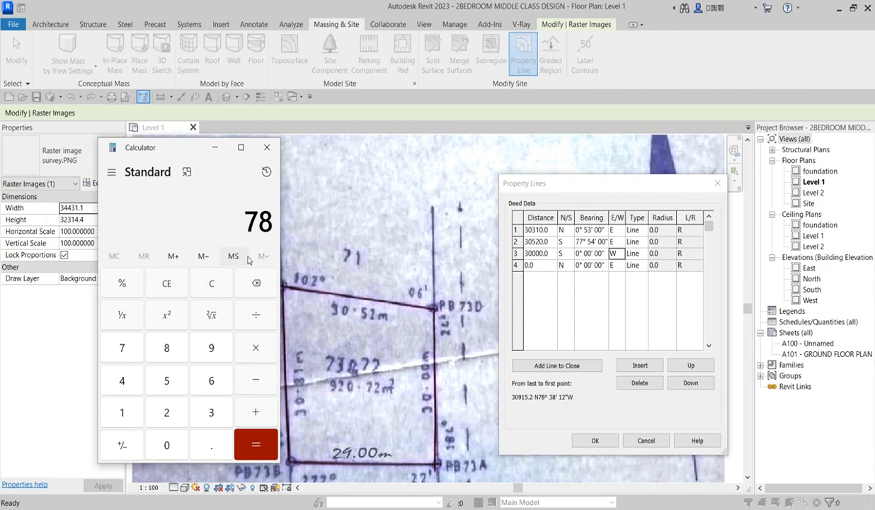
pyautogui.click(263, 443)
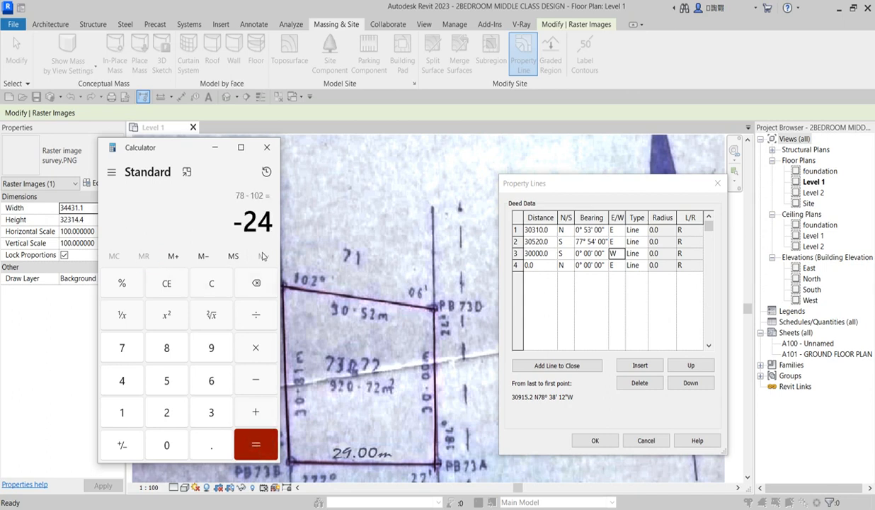
pyautogui.click(168, 282)
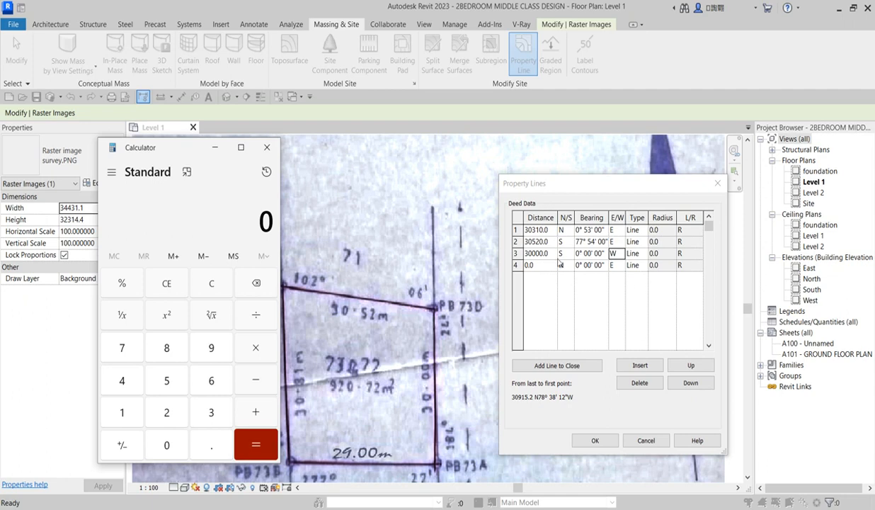
# Calculate 184 minus 180 for the third line's bearing
pyautogui.click(121, 413)
pyautogui.click(164, 344)
pyautogui.click(123, 380)
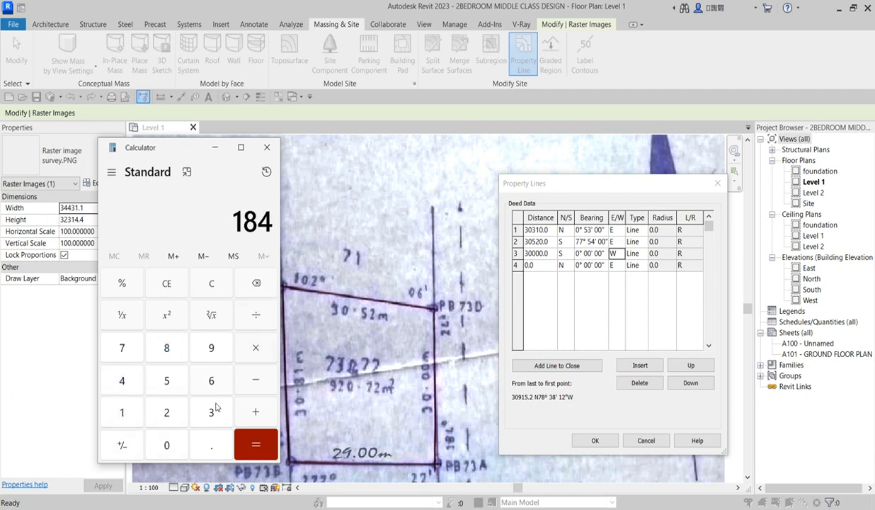
pyautogui.click(255, 384)
pyautogui.click(116, 409)
pyautogui.click(173, 346)
pyautogui.click(167, 445)
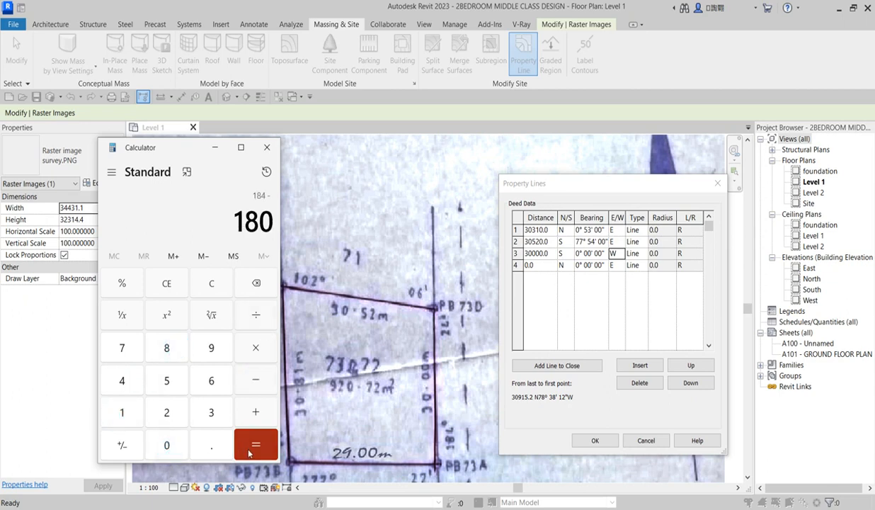
pyautogui.click(257, 445)
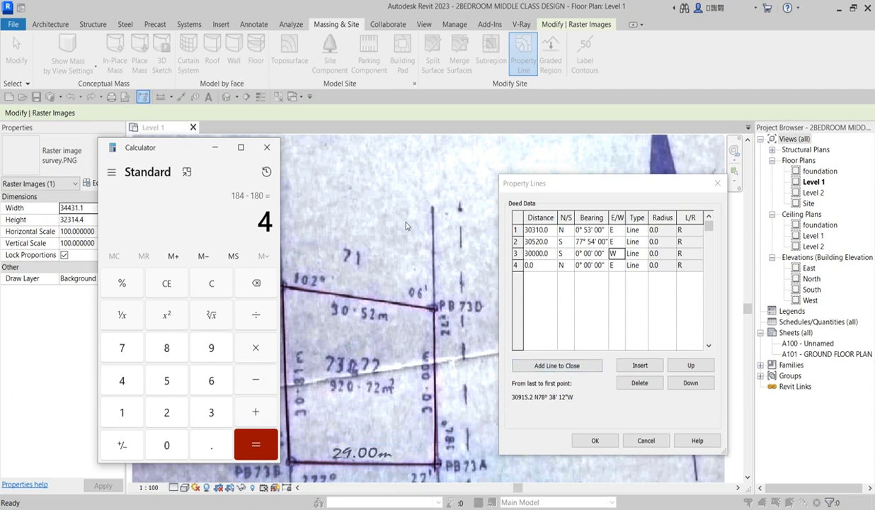
# Return to the Property Lines dialog in Revit and set the third deed line's bearing to 30° 36' 00"
pyautogui.click(588, 253)
pyautogui.click(577, 255)
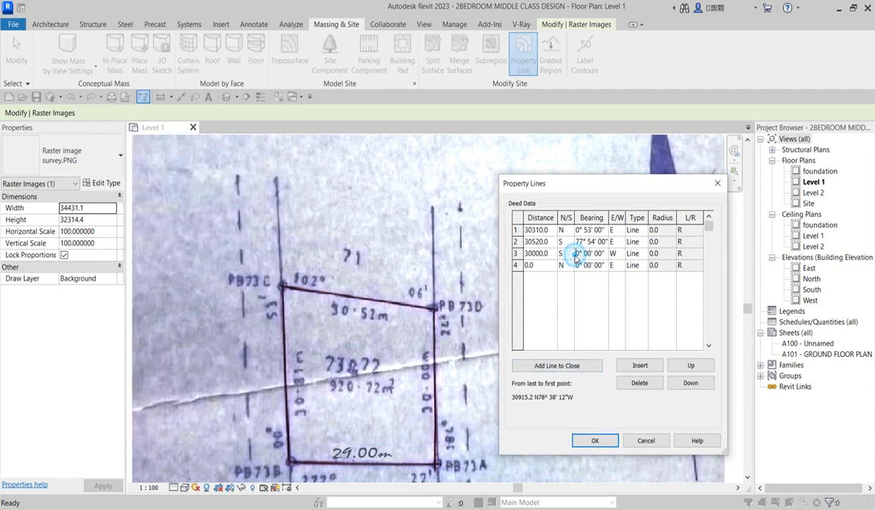
pyautogui.write('3')
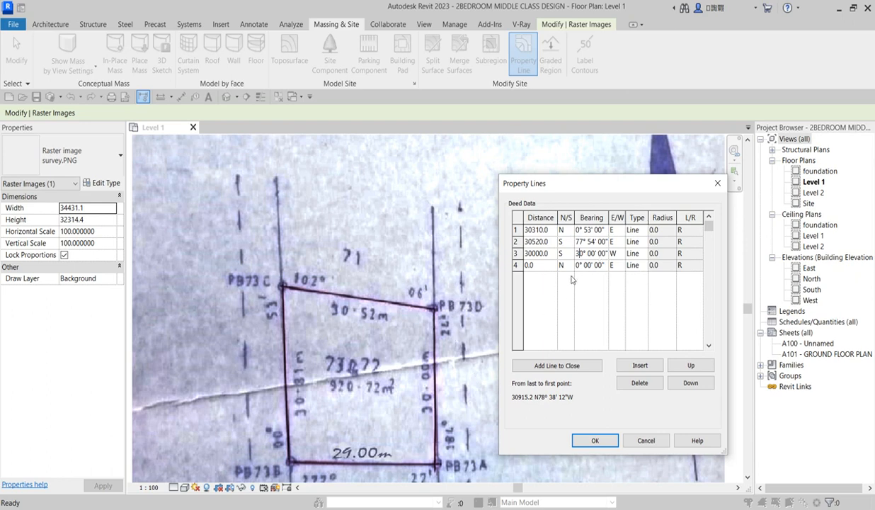
pyautogui.moveTo(599, 258); pyautogui.dragTo(584, 256)
pyautogui.click(594, 258)
pyautogui.click(595, 255)
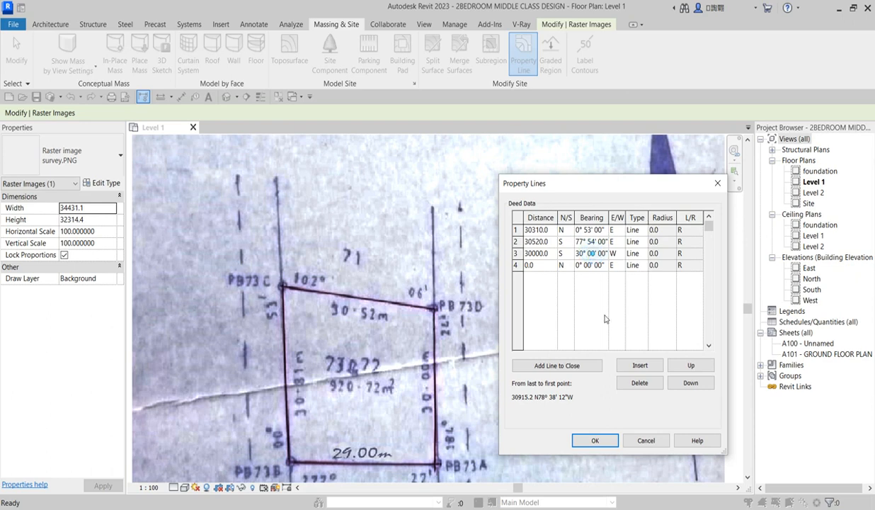
pyautogui.click(594, 255)
pyautogui.press('BackSpace')
pyautogui.press('BackSpace')
pyautogui.write('36')
# Set the fourth deed line's distance to 29000 and choose N as its north/south direction
pyautogui.click(540, 266)
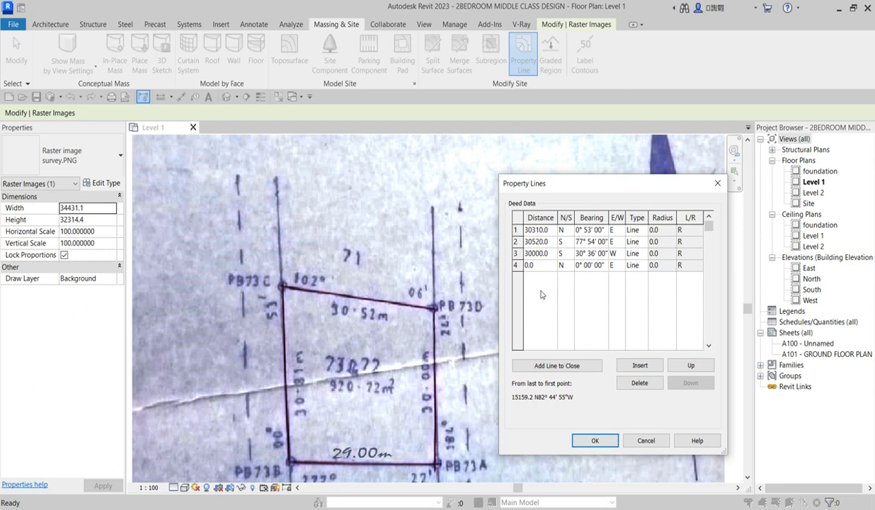
pyautogui.press('BackSpace')
pyautogui.press('BackSpace')
pyautogui.press('BackSpace')
pyautogui.click(569, 266)
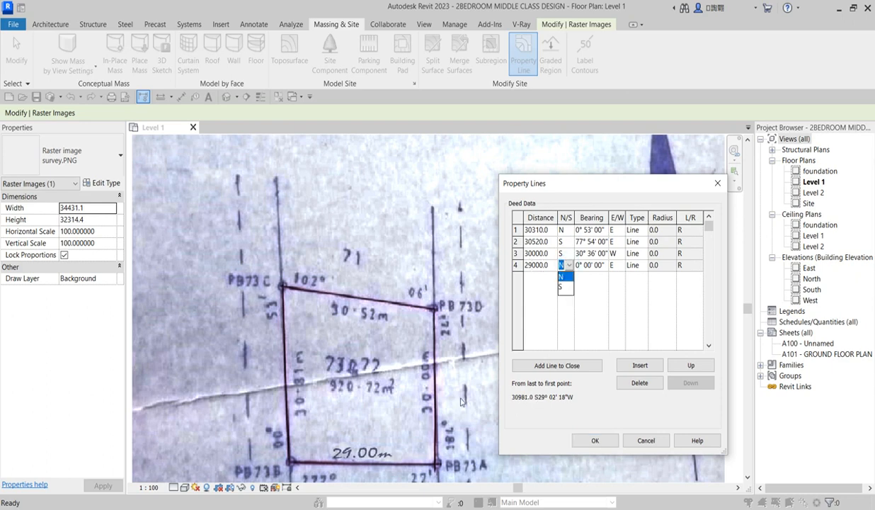
pyautogui.click(564, 277)
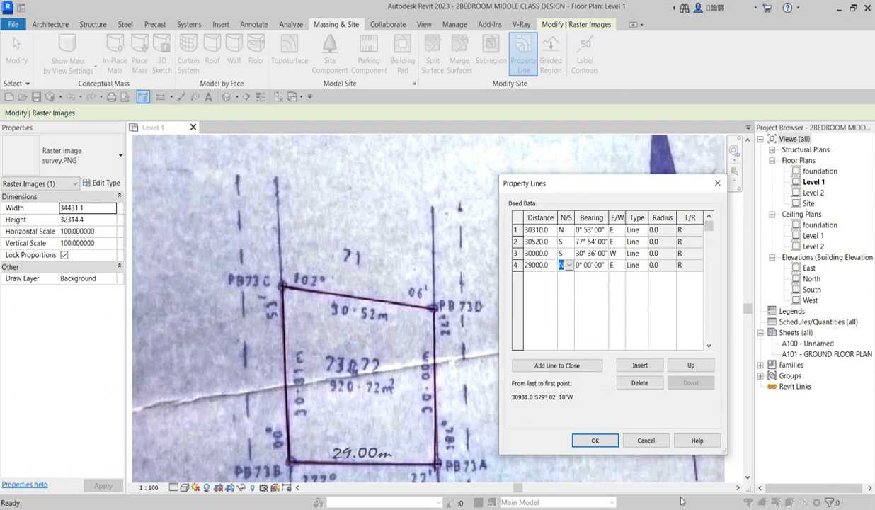
# Switch to Calculator to start a subtraction from 360, and check survey.PNG for the boundary bearing between PB73A and PB73B
pyautogui.hotkey('alt', 'Tab')
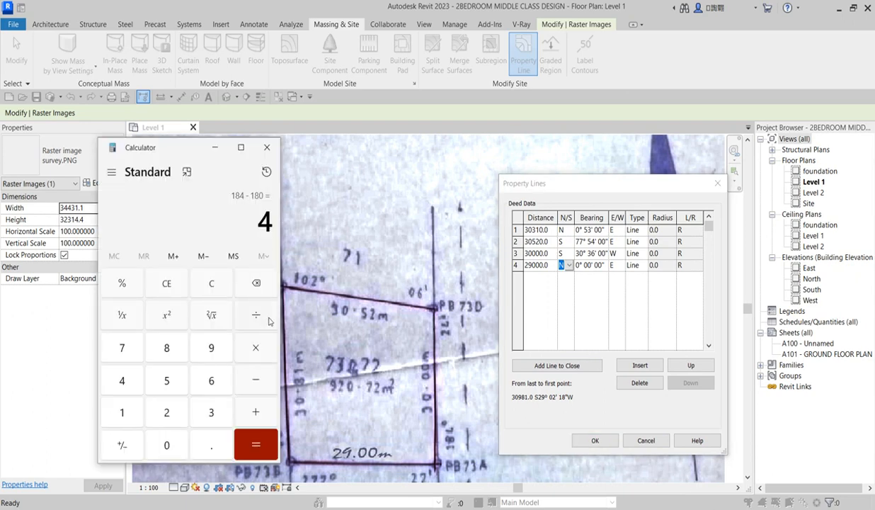
pyautogui.click(168, 283)
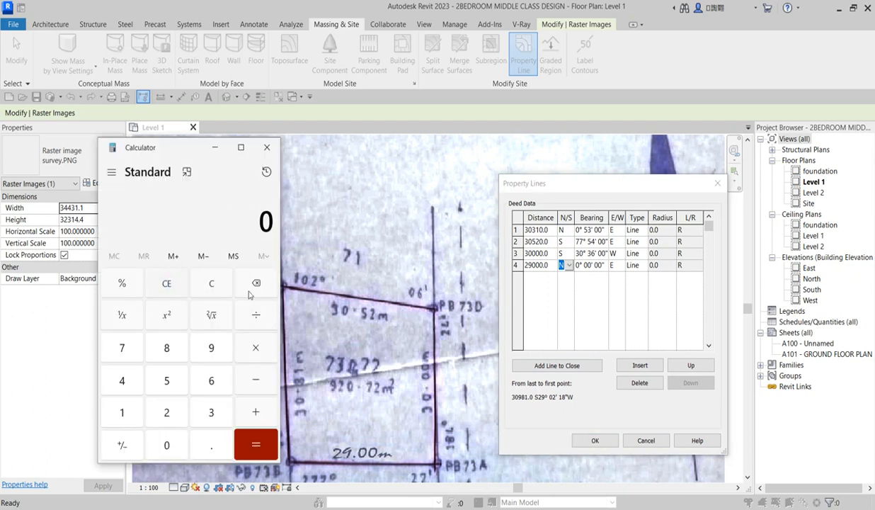
pyautogui.click(211, 411)
pyautogui.click(211, 381)
pyautogui.click(166, 444)
pyautogui.click(254, 380)
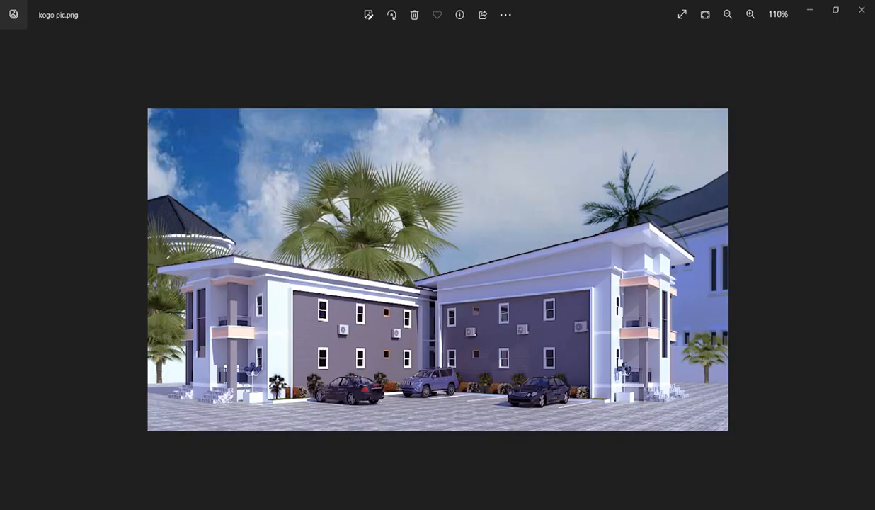
pyautogui.click(576, 507)
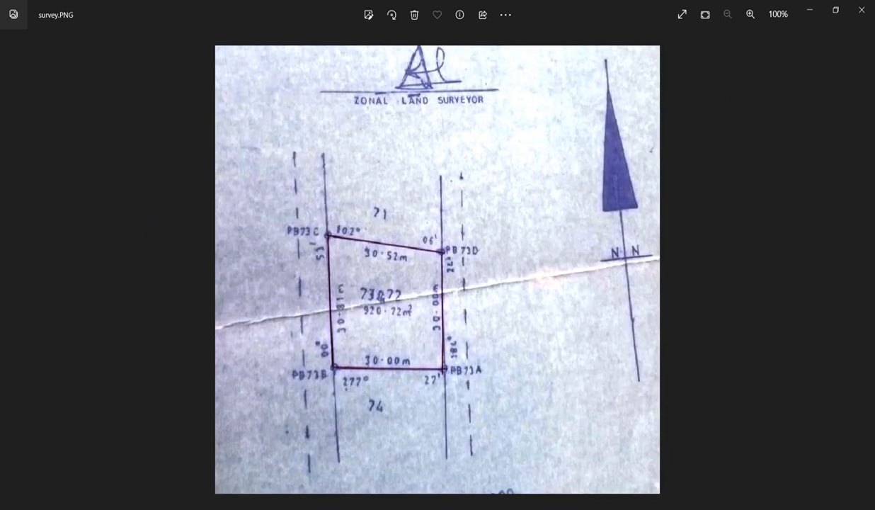
pyautogui.moveTo(511, 507)
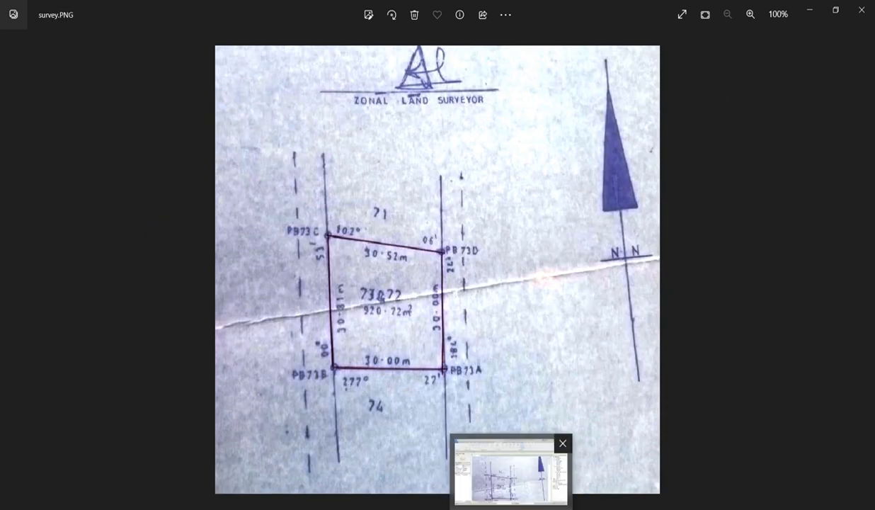
pyautogui.click(472, 473)
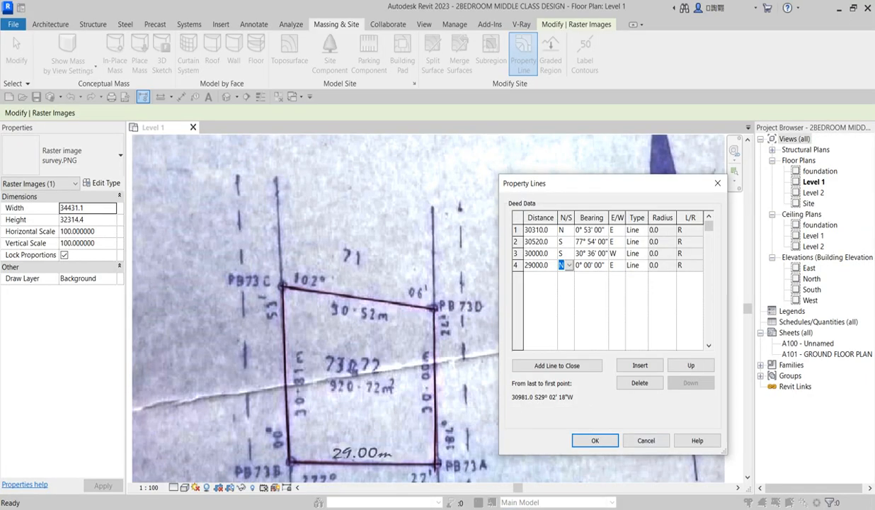
# Finish the calculation of 360 minus 277 for the fourth line's bearing and close Calculator
pyautogui.click(262, 380)
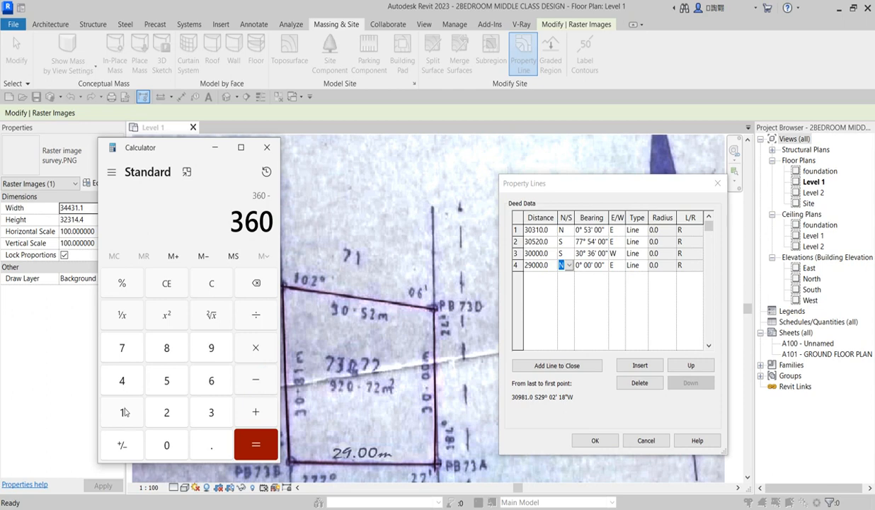
pyautogui.click(167, 414)
pyautogui.click(122, 347)
pyautogui.click(122, 347)
pyautogui.click(245, 434)
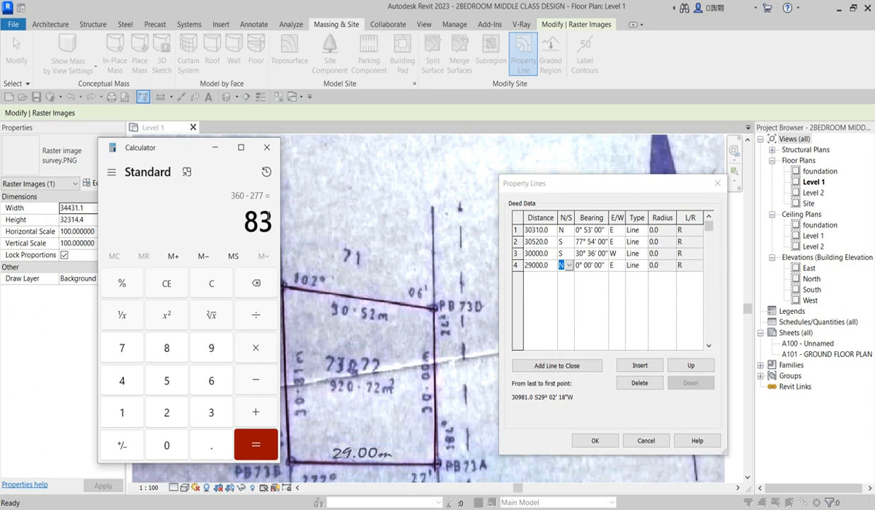
pyautogui.click(261, 285)
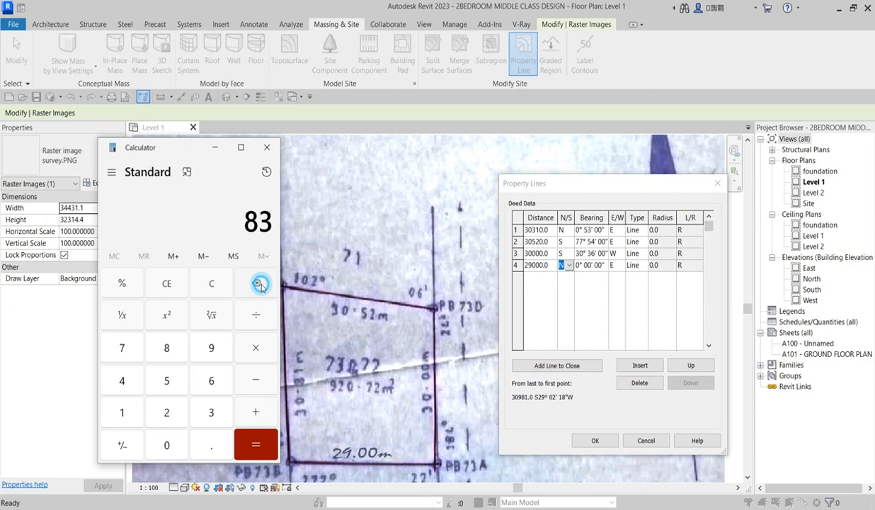
pyautogui.click(267, 147)
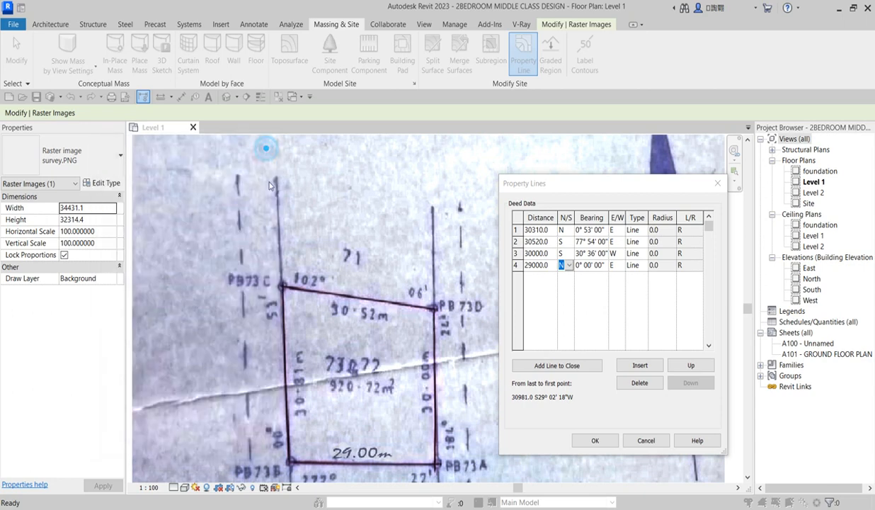
# Delete the fourth deed line and replace it with an automatically added line that closes the boundary
pyautogui.click(536, 265)
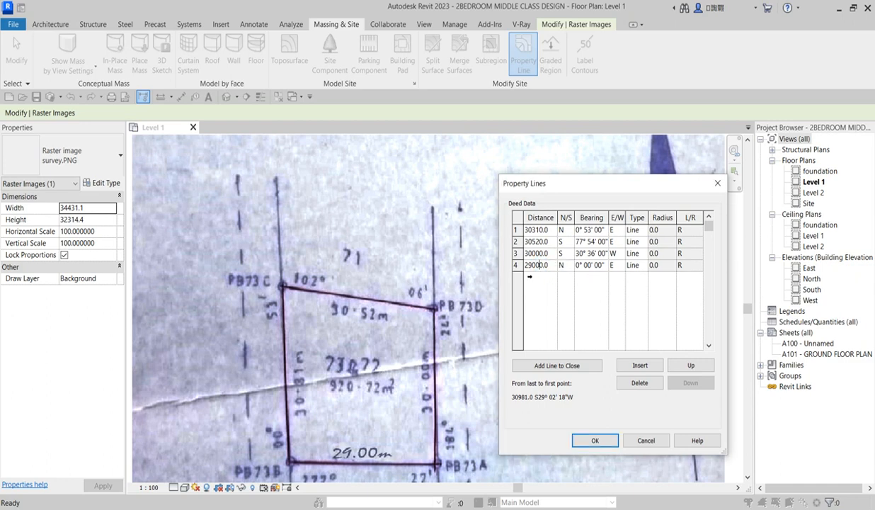
pyautogui.click(652, 386)
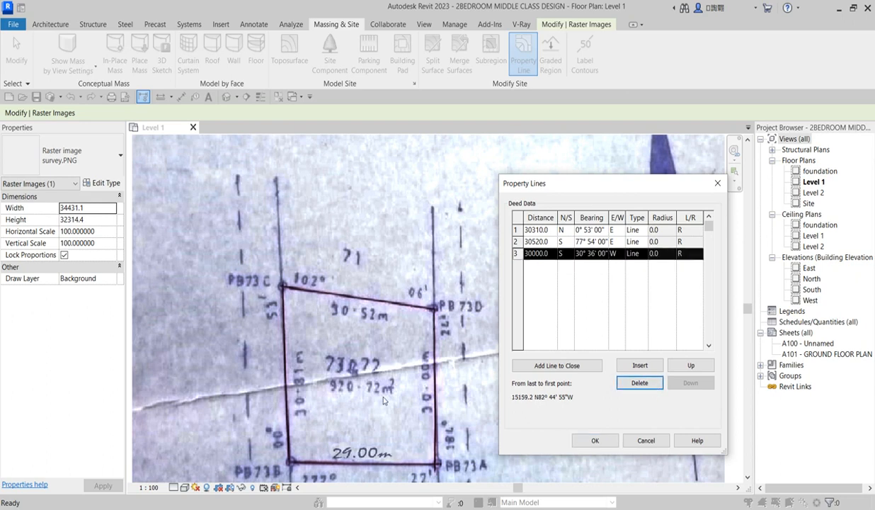
pyautogui.click(573, 366)
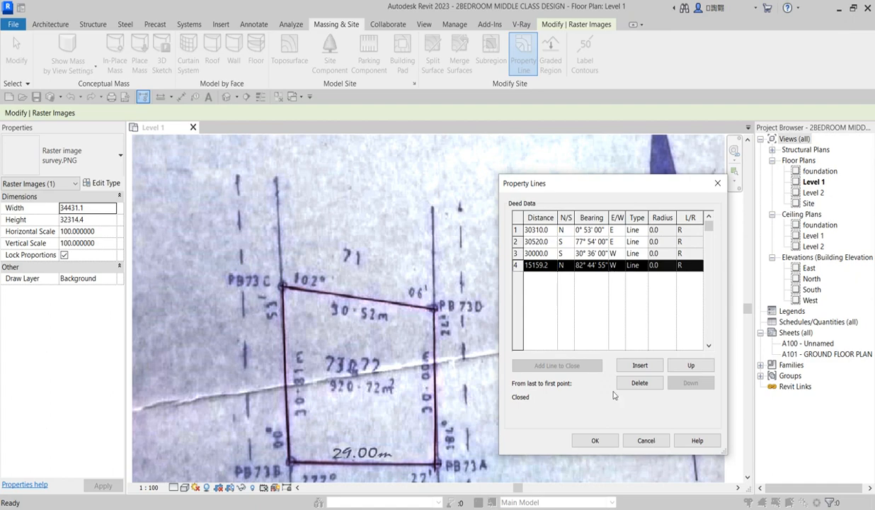
# Accept the deed data and place the property line with its starting corner at the survey image's lower edge, below PB73A
pyautogui.click(592, 439)
pyautogui.scroll(-3, 396, 299)
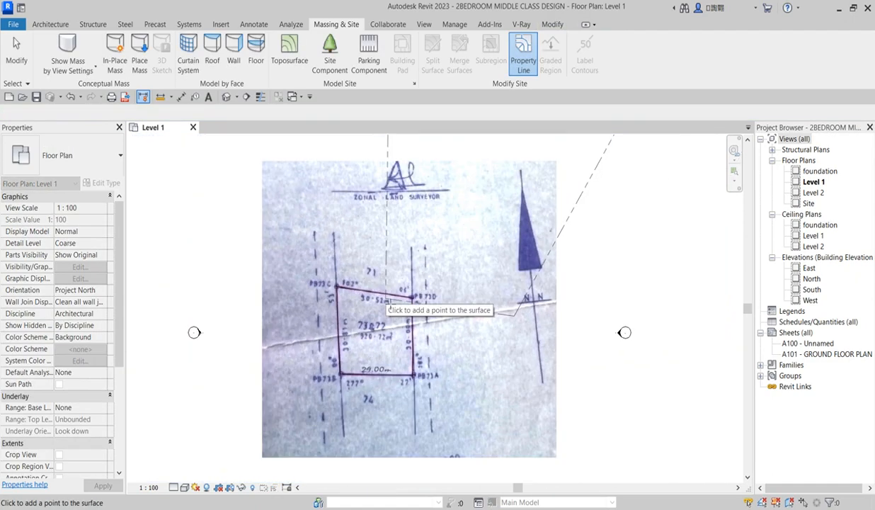
pyautogui.scroll(-2, 354, 369)
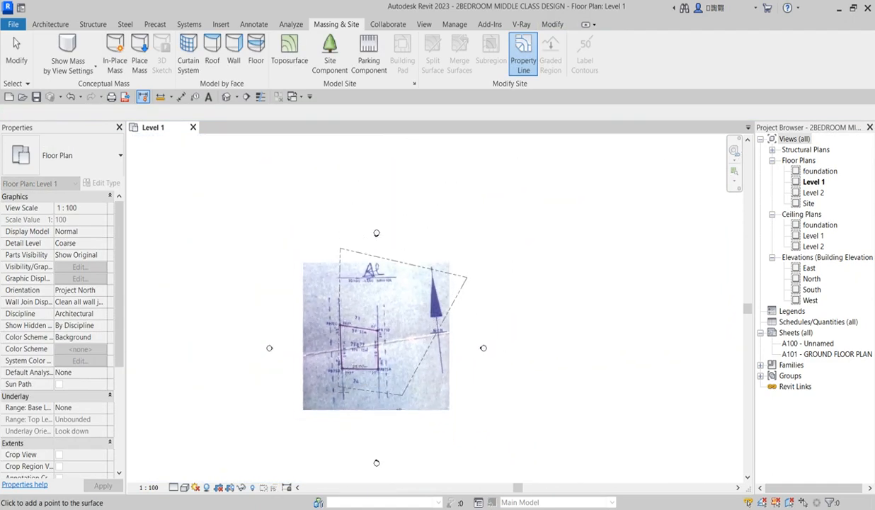
pyautogui.scroll(2, 343, 387)
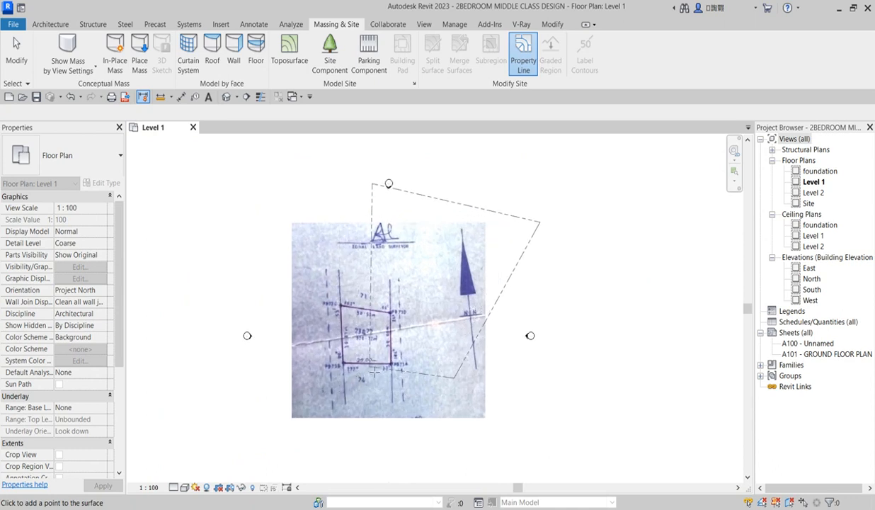
pyautogui.click(398, 418)
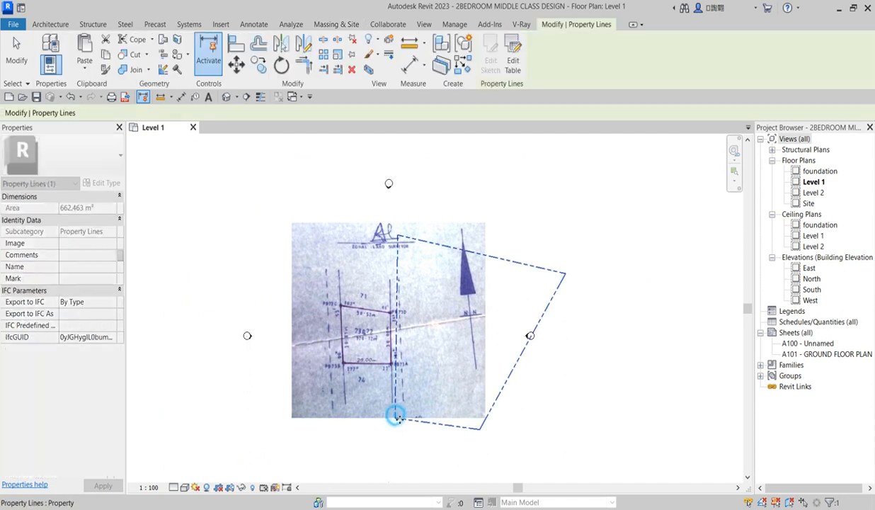
# Reopen the placed property line's deed table and set the fourth line's distance to 29000
pyautogui.click(513, 51)
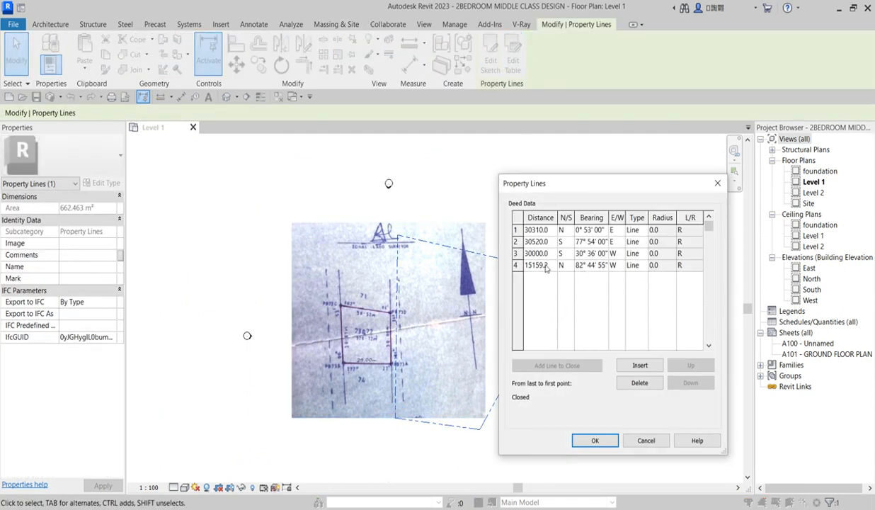
pyautogui.click(536, 265)
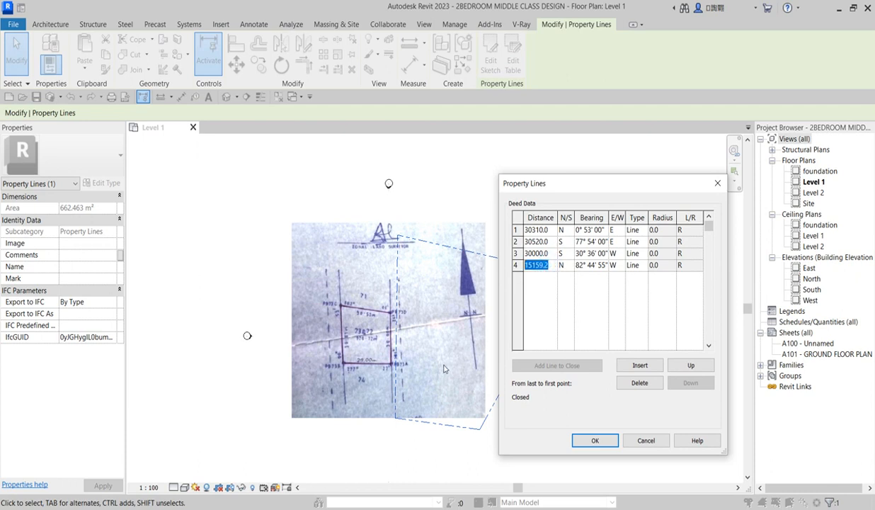
pyautogui.write('29000')
# Search the computer for the Calculator app and open it
pyautogui.press('super')
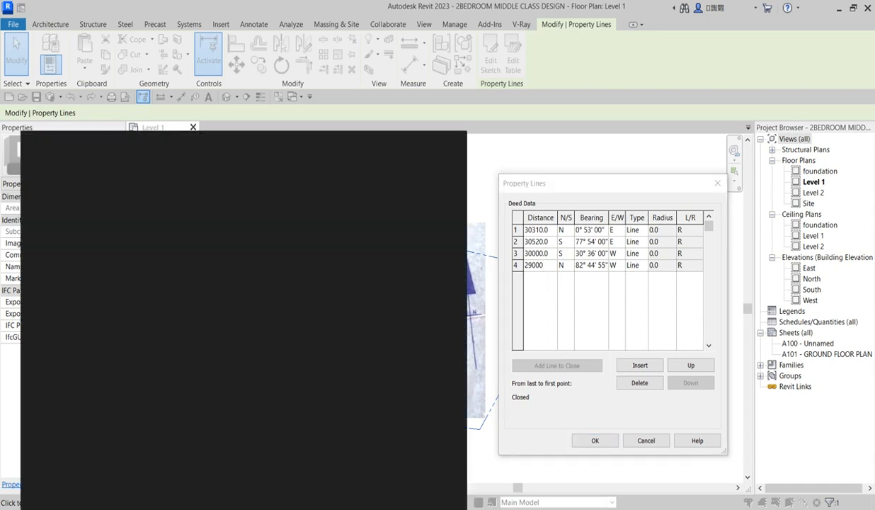
pyautogui.write('ca')
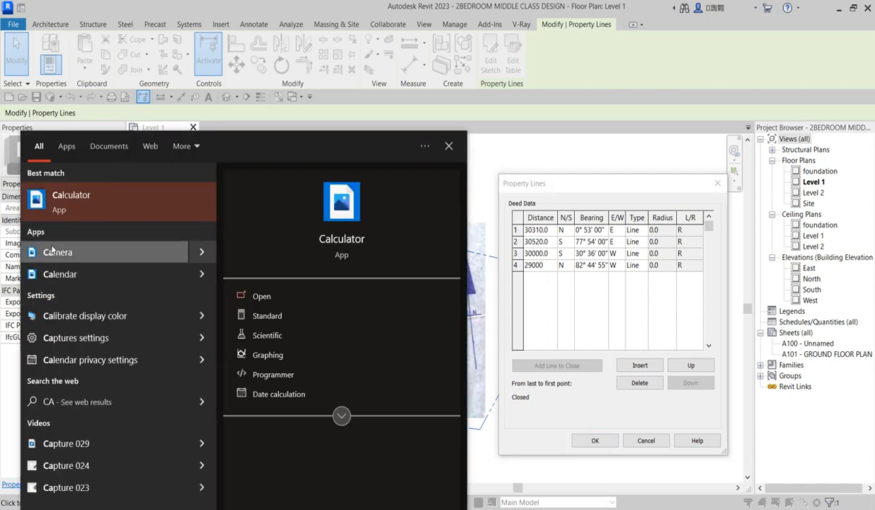
pyautogui.press('Return')
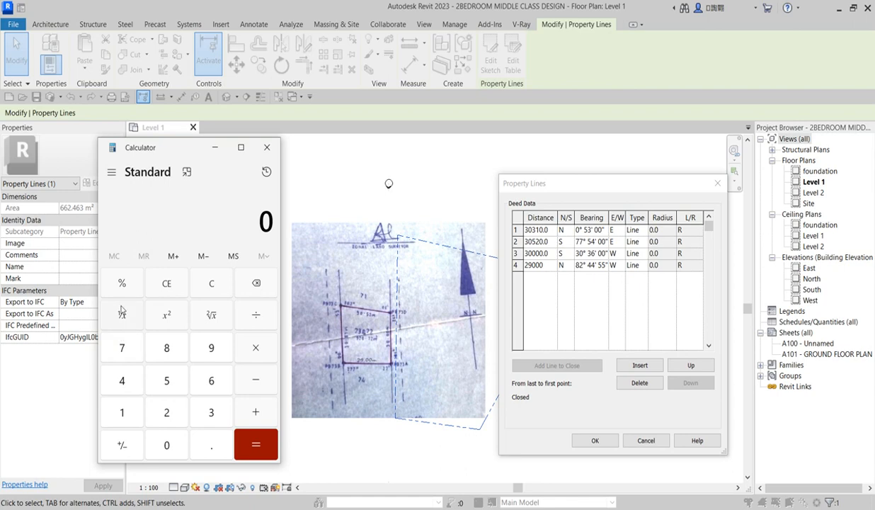
pyautogui.click(125, 415)
pyautogui.click(167, 348)
pyautogui.click(168, 446)
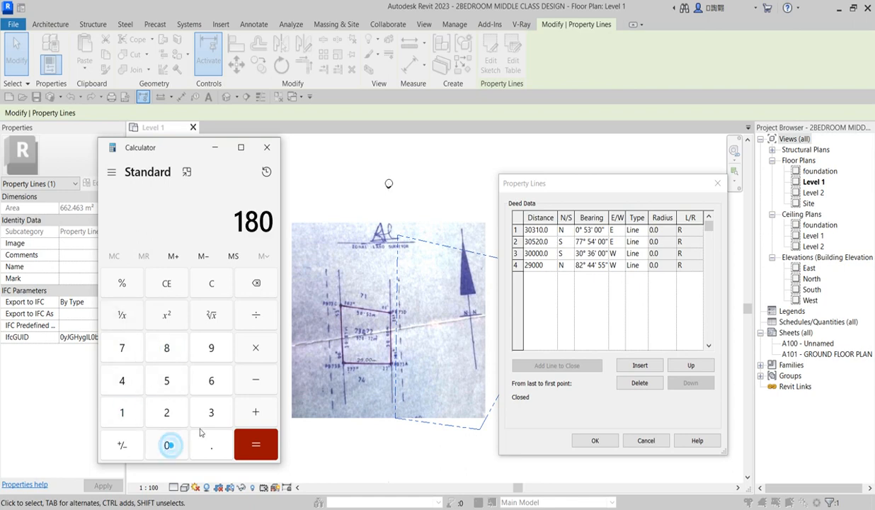
pyautogui.click(263, 282)
pyautogui.click(263, 282)
pyautogui.click(263, 282)
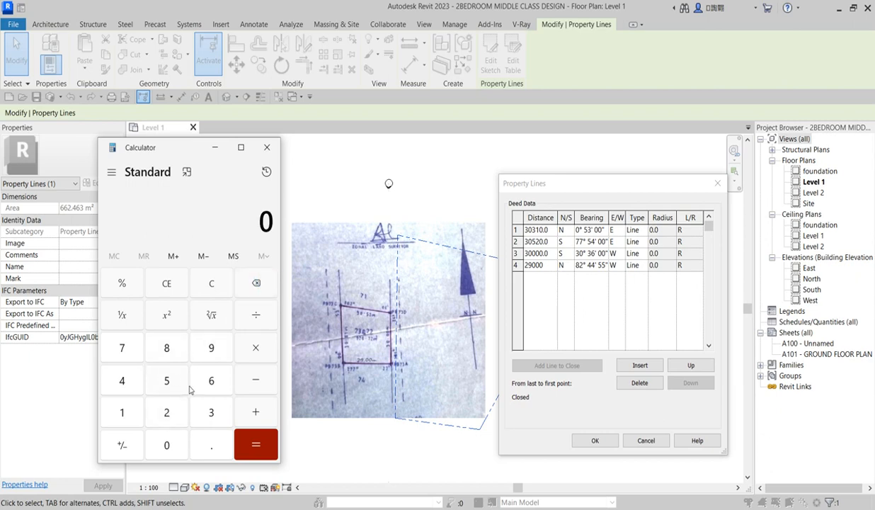
pyautogui.click(214, 415)
pyautogui.click(246, 281)
# Calculate 360 minus 277 to recheck the fourth line's bearing
pyautogui.click(211, 411)
pyautogui.click(210, 380)
pyautogui.click(170, 440)
pyautogui.click(256, 374)
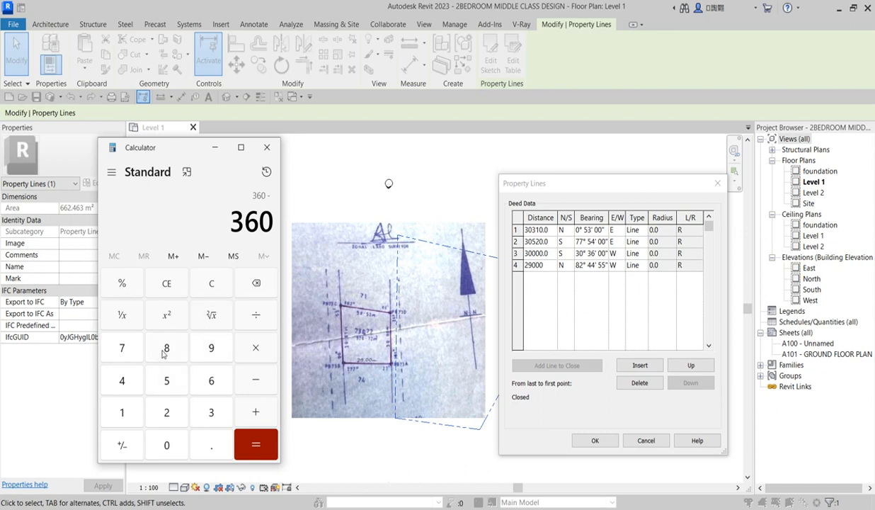
pyautogui.click(167, 414)
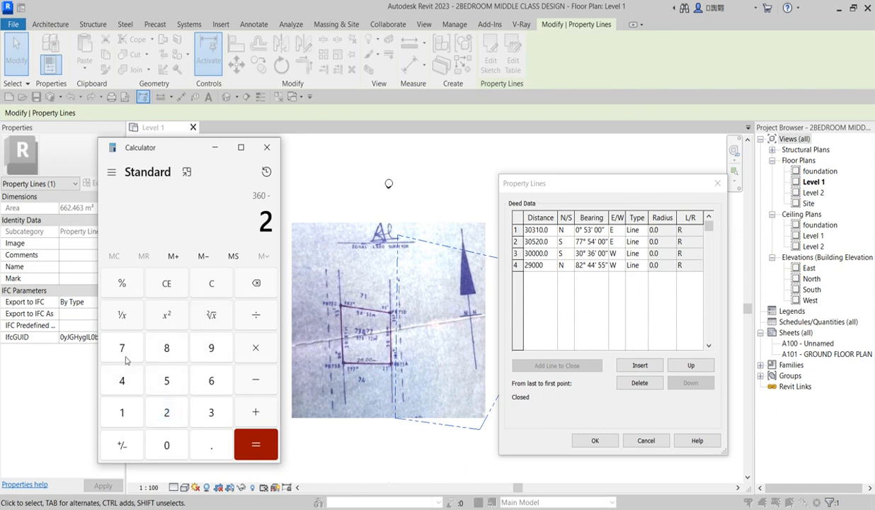
pyautogui.doubleClick(125, 350)
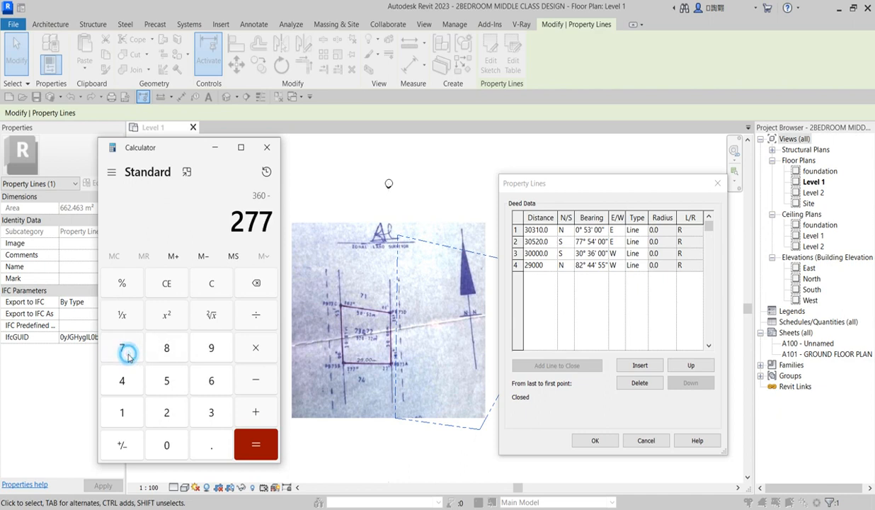
pyautogui.click(254, 447)
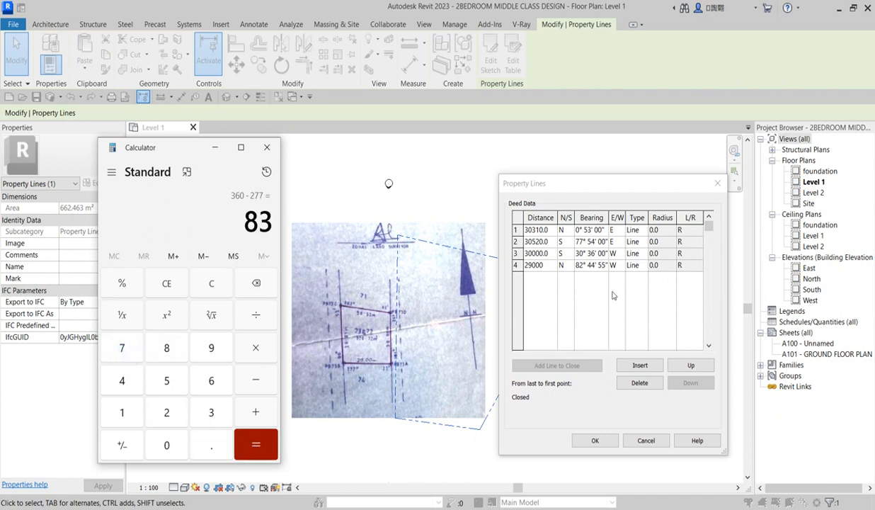
# Return to the Property Lines table in Revit, apply the revised deed data and accept the intersecting-lines warnings
pyautogui.click(580, 267)
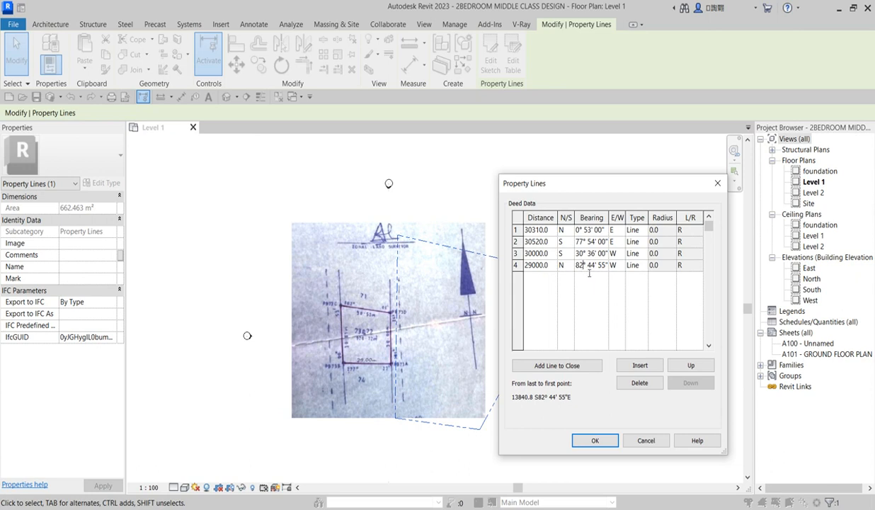
pyautogui.click(595, 440)
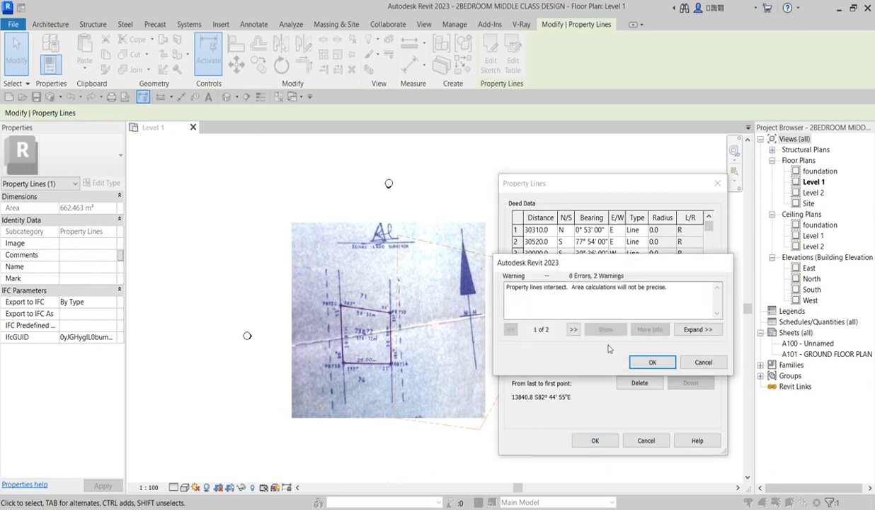
pyautogui.click(653, 362)
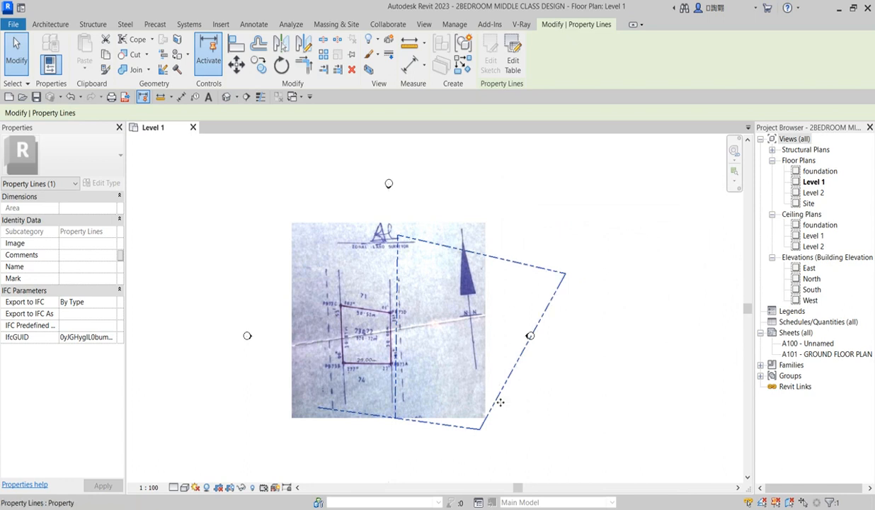
# Set the third deed line's bearing to 3° 36' 00" and move the property line up and to the right on the plan
pyautogui.click(522, 63)
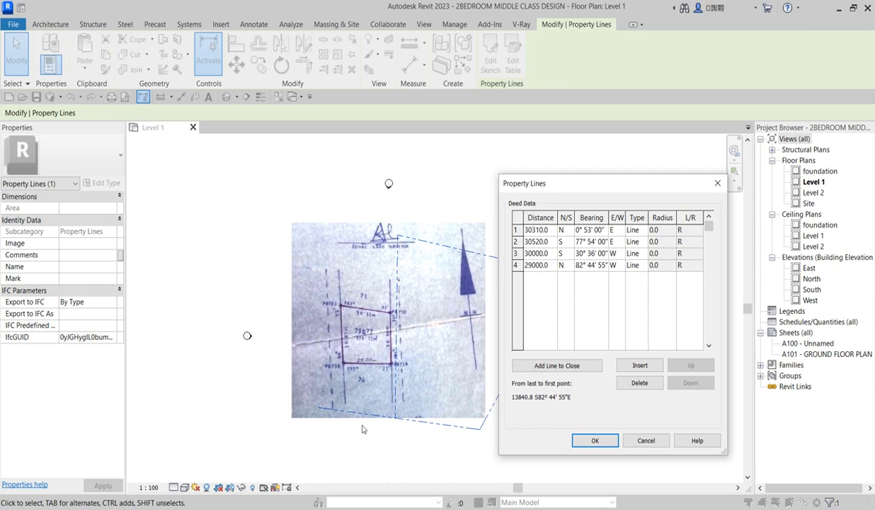
pyautogui.click(582, 258)
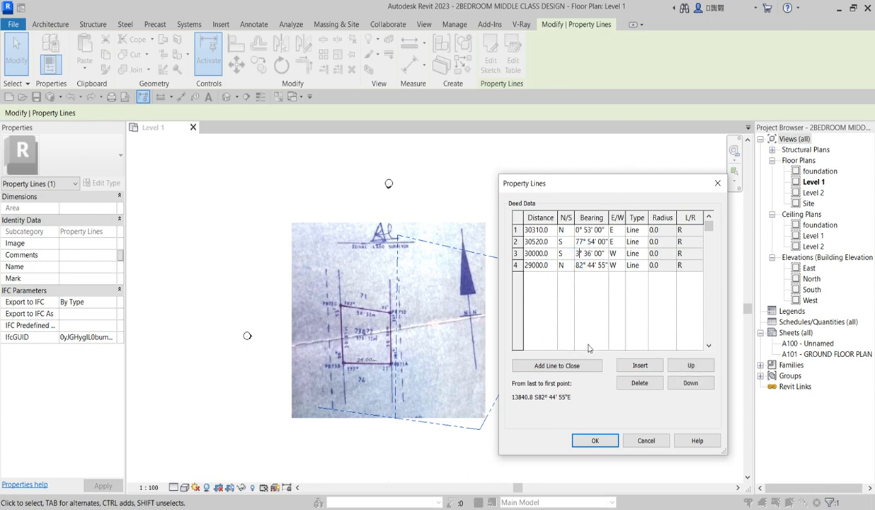
pyautogui.click(595, 441)
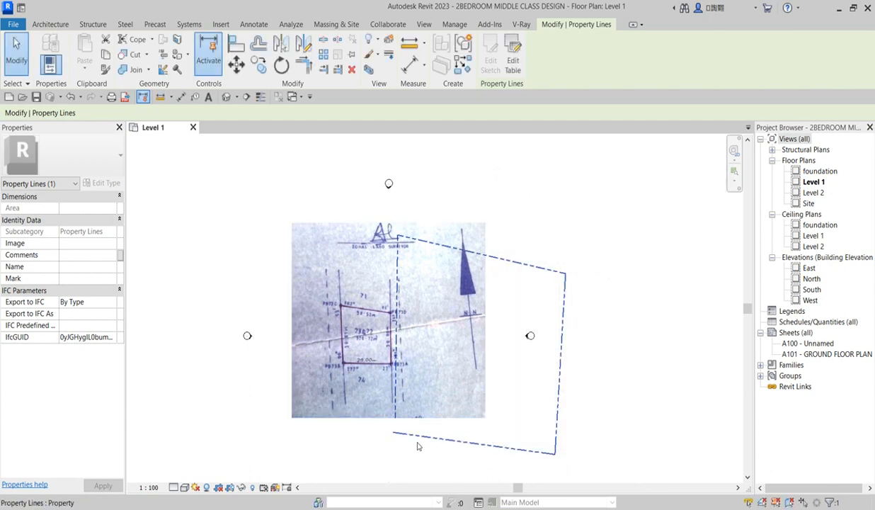
pyautogui.moveTo(529, 269); pyautogui.dragTo(557, 174)
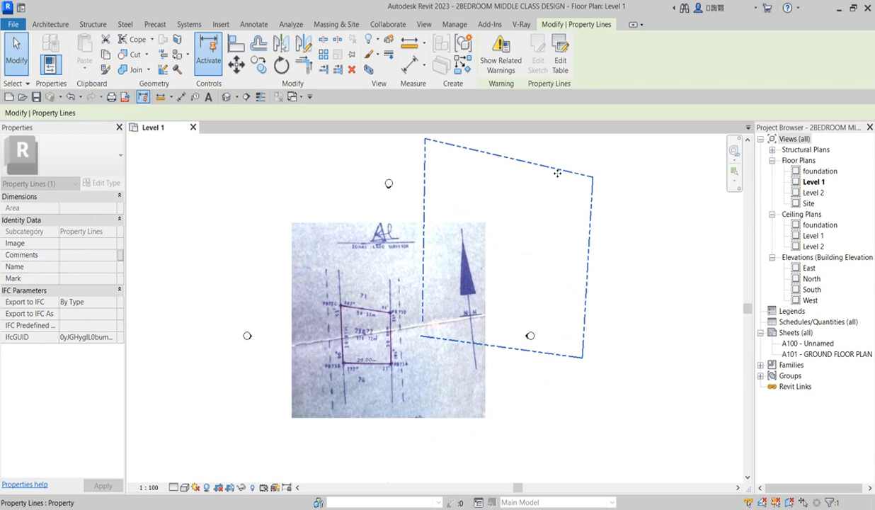
# Set the fourth deed line's bearing to 78° 44' 55" in the property line's table and apply it
pyautogui.click(555, 64)
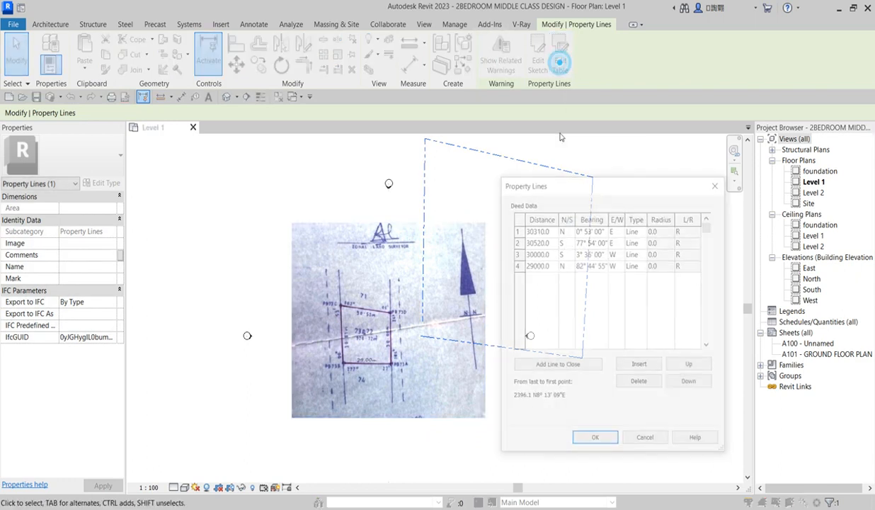
pyautogui.click(585, 266)
pyautogui.doubleClick(581, 266)
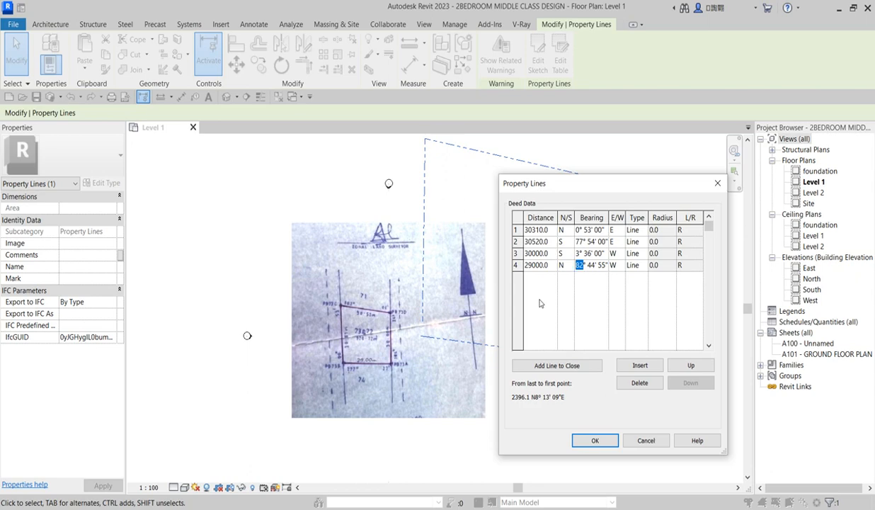
pyautogui.click(597, 441)
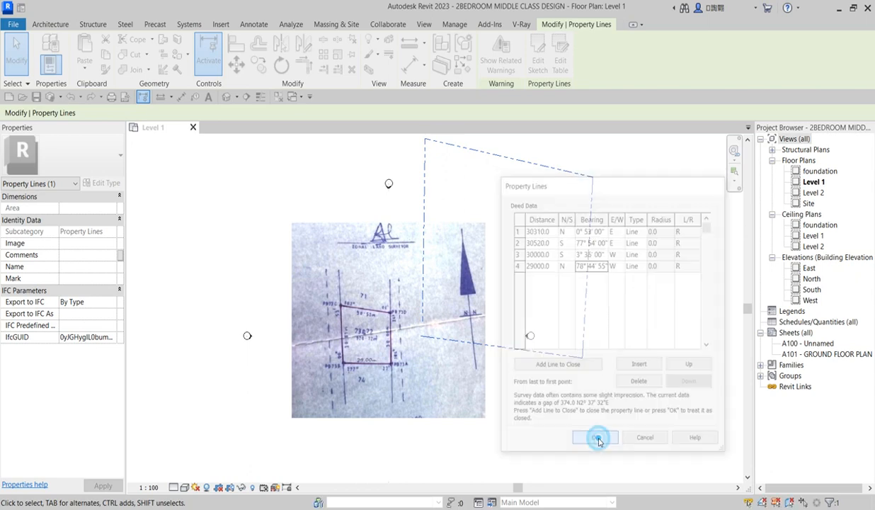
# Move the property line left and down over the survey image, between the elevation markers
pyautogui.scroll(-1, 438, 347)
pyautogui.scroll(-2, 438, 347)
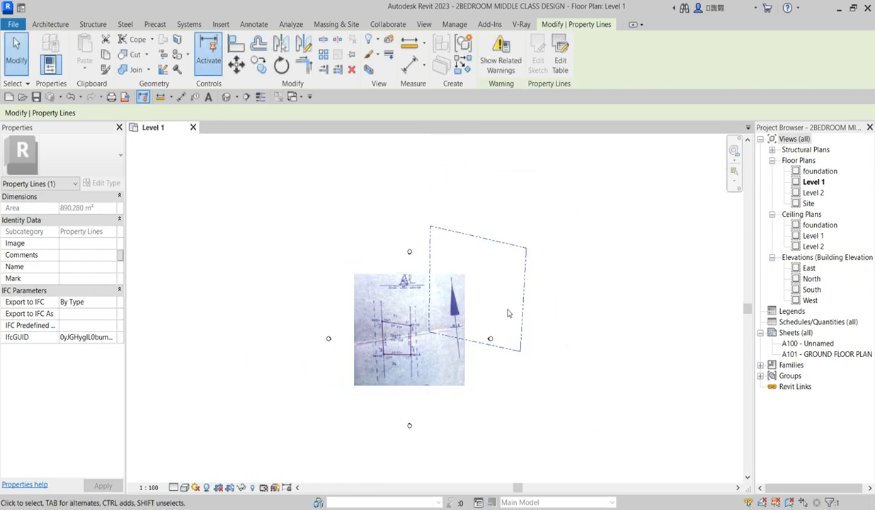
pyautogui.scroll(3, 508, 311)
pyautogui.moveTo(533, 312); pyautogui.dragTo(439, 374)
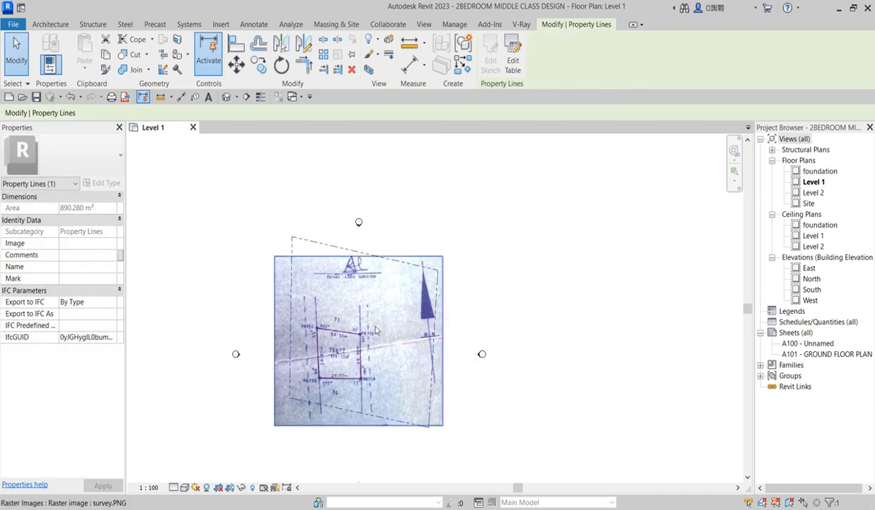
pyautogui.scroll(2, 432, 273)
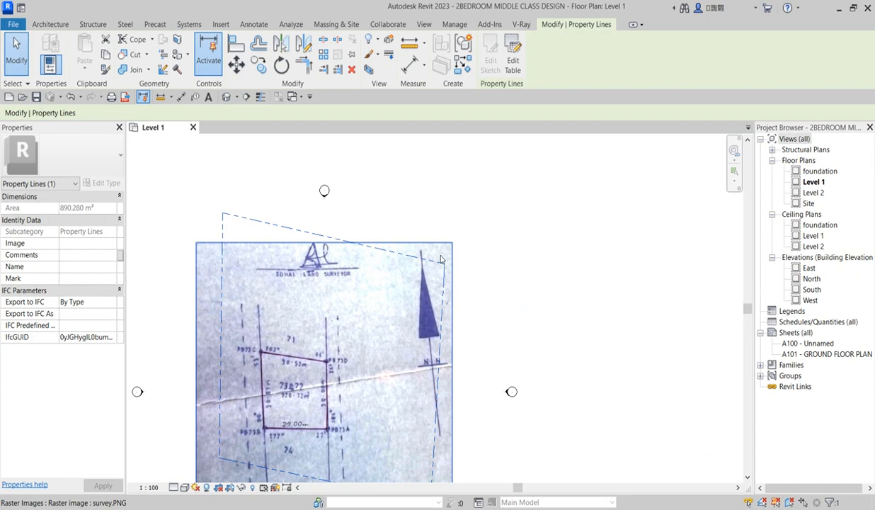
pyautogui.click(474, 212)
# Move the survey image up and to the right, clear of the property line
pyautogui.scroll(-3, 476, 216)
pyautogui.click(424, 306)
pyautogui.moveTo(410, 280); pyautogui.dragTo(597, 213)
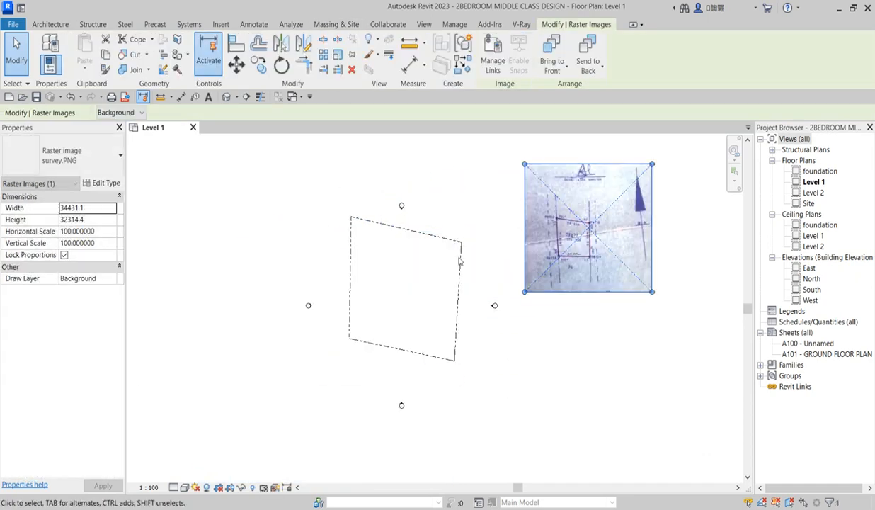
# Shift the property line slightly down to sit more centrally between the elevation markers
pyautogui.scroll(1, 424, 248)
pyautogui.click(426, 234)
pyautogui.moveTo(420, 229); pyautogui.dragTo(423, 250)
pyautogui.scroll(-1, 398, 205)
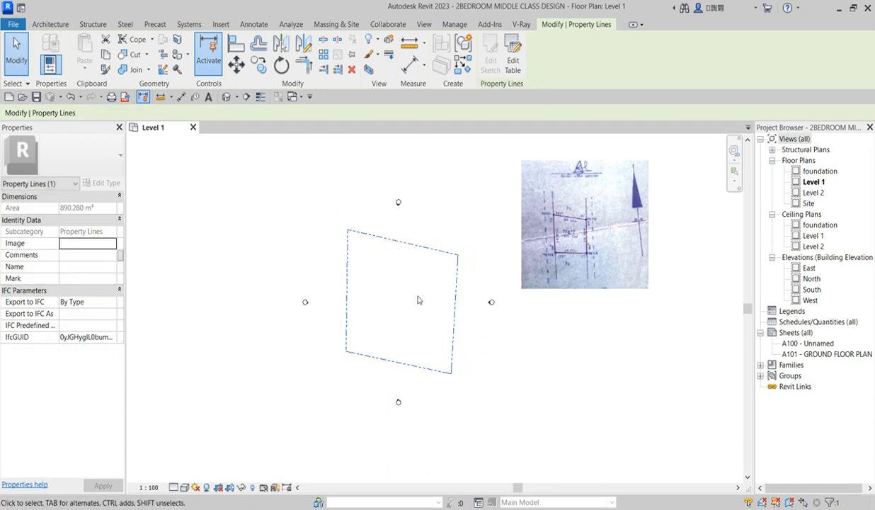
# Draw two parallel, slightly slanted detail lines, each about 63000 mm long, running alongside the property line's east side
pyautogui.click(206, 53)
pyautogui.click(255, 24)
pyautogui.click(259, 40)
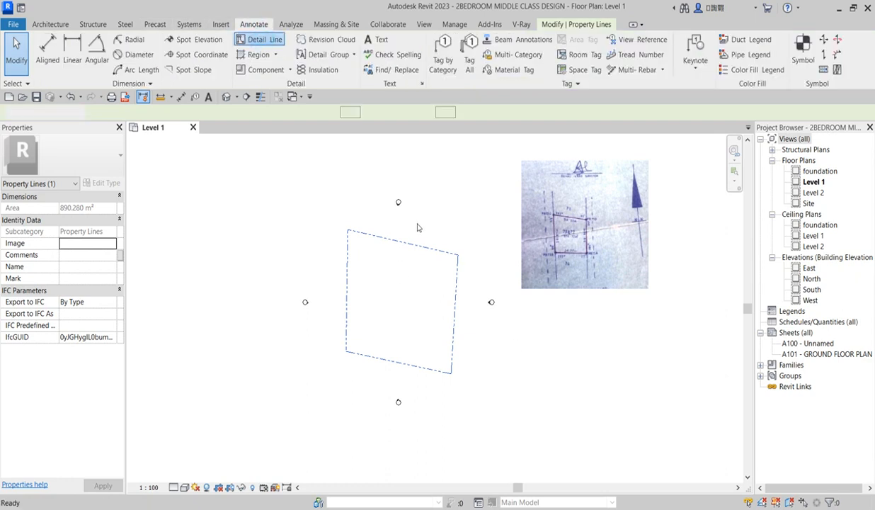
pyautogui.click(468, 194)
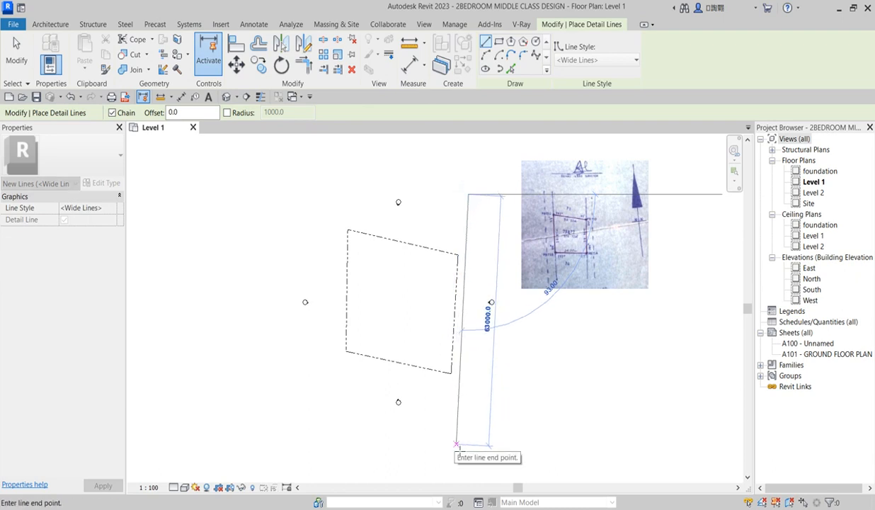
pyautogui.click(452, 446)
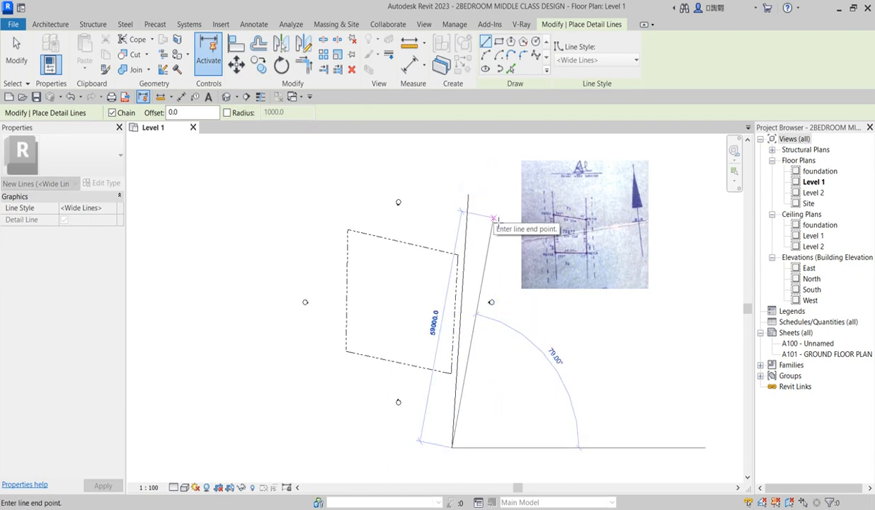
pyautogui.press('Escape')
pyautogui.click(493, 194)
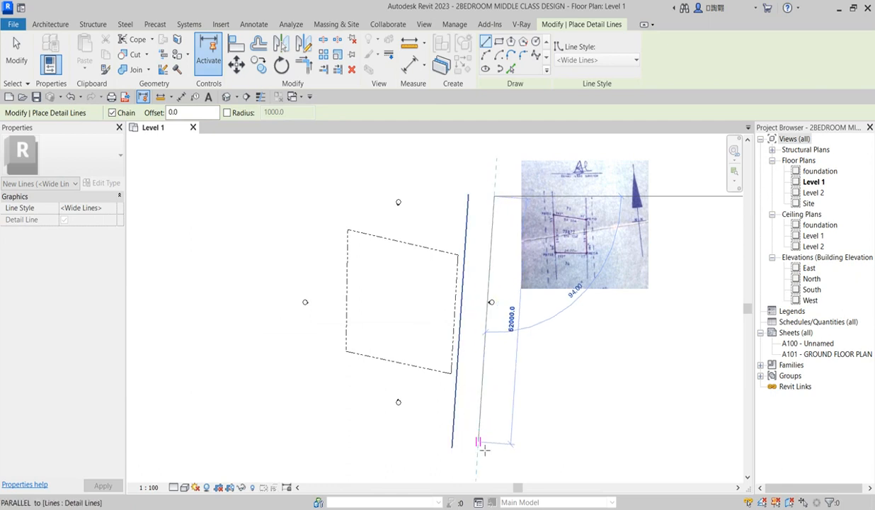
pyautogui.click(478, 447)
pyautogui.press('Escape')
pyautogui.scroll(1, 411, 284)
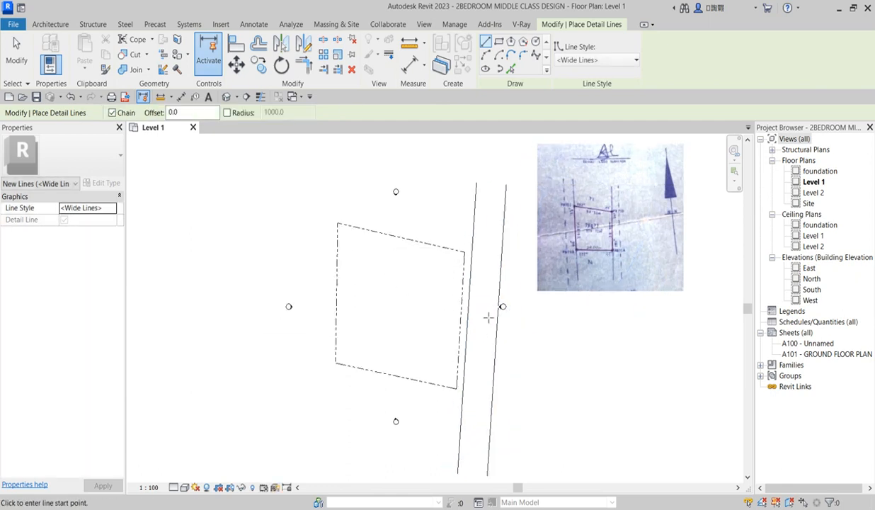
# Trace the property line's north side as a detail line with Pick Lines and make its length dimension permanent
pyautogui.scroll(2, 344, 225)
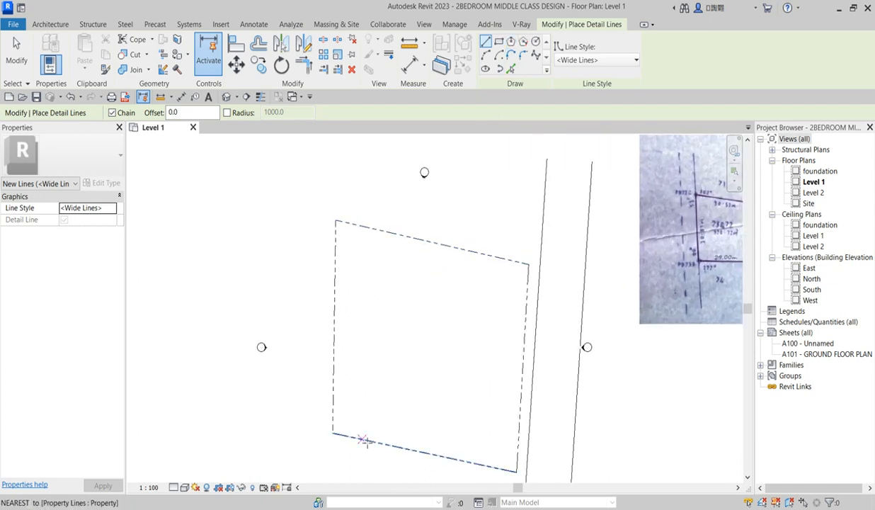
pyautogui.click(511, 69)
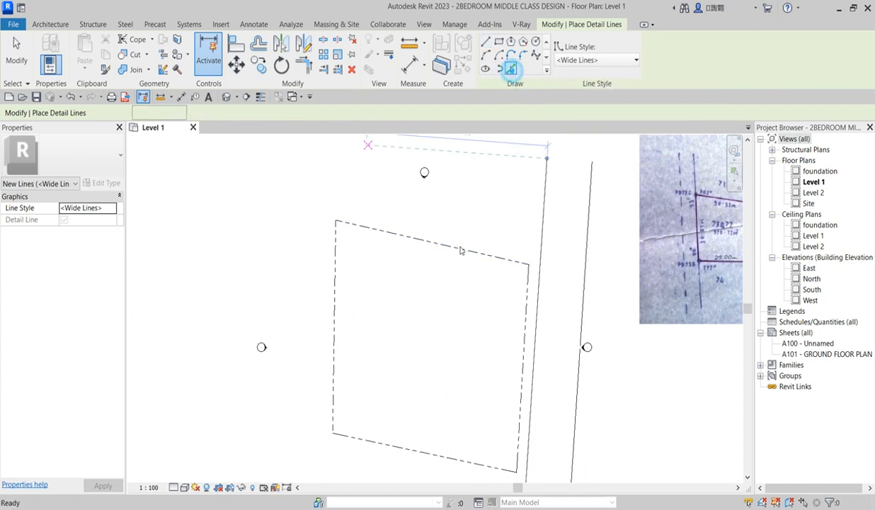
pyautogui.click(458, 248)
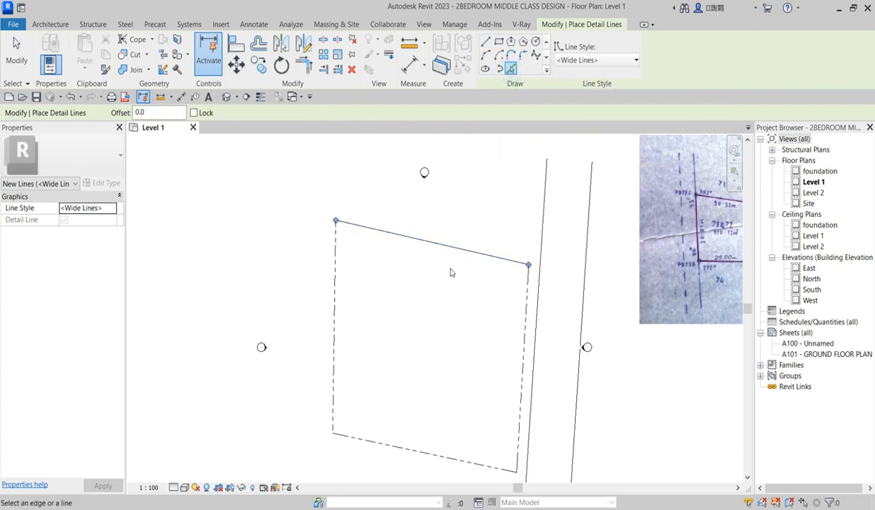
pyautogui.rightClick(350, 305)
pyautogui.click(365, 310)
pyautogui.rightClick(364, 308)
pyautogui.click(398, 317)
pyautogui.click(401, 233)
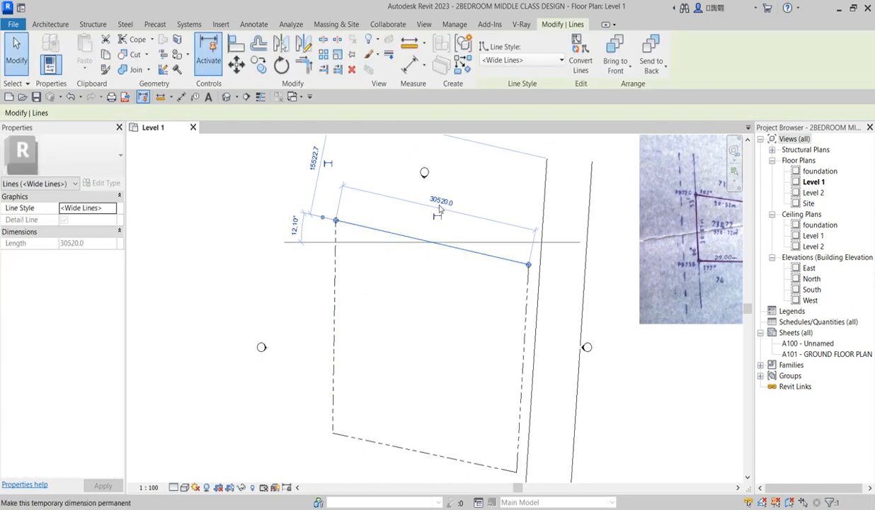
pyautogui.click(438, 219)
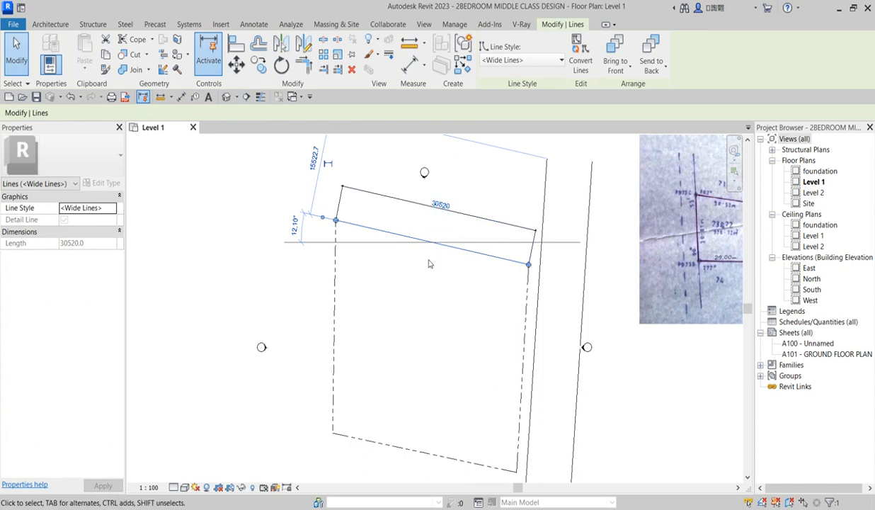
pyautogui.click(409, 298)
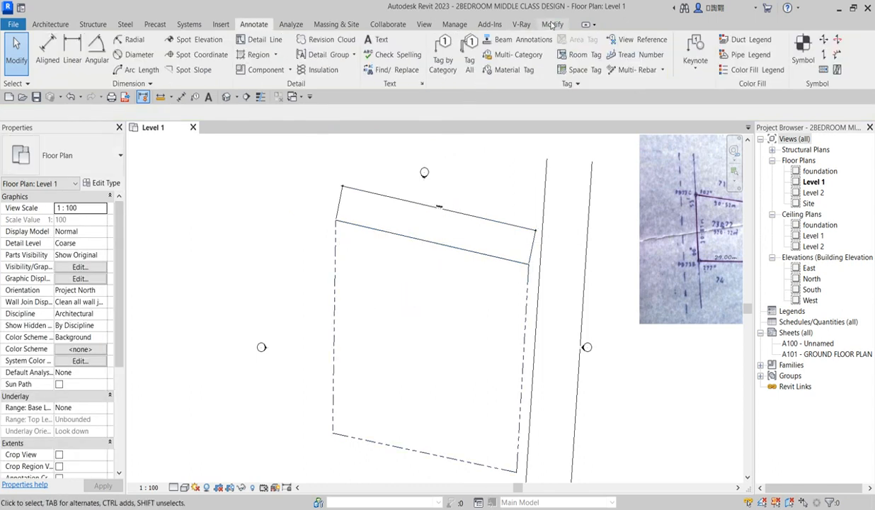
# Trace the property line's south side with a picked wide detail line and make its length dimension permanent
pyautogui.click(457, 245)
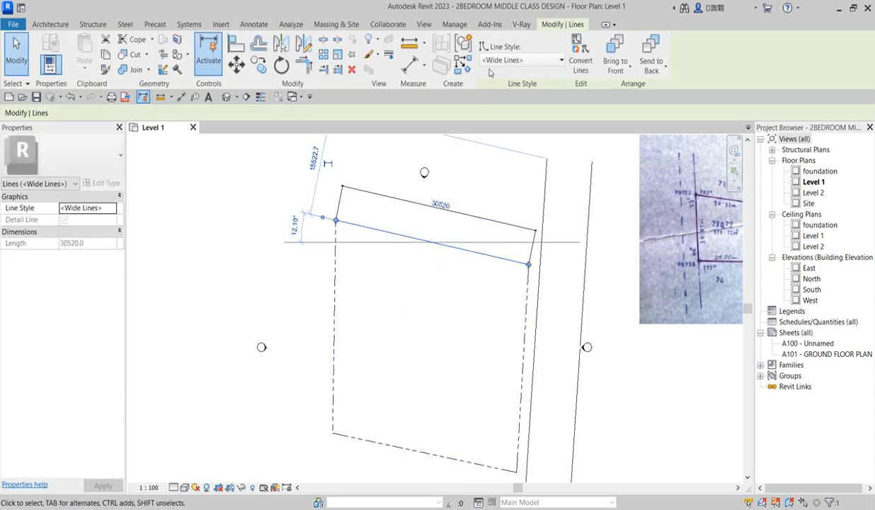
pyautogui.click(463, 67)
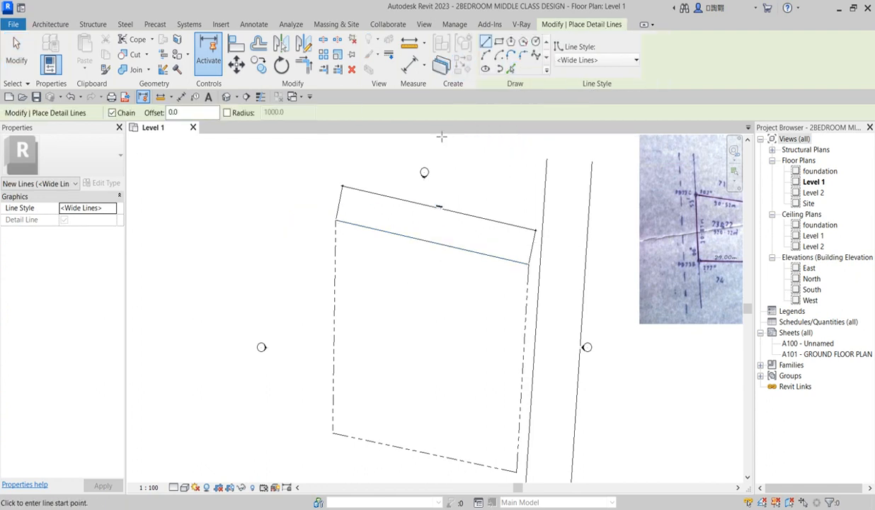
pyautogui.click(511, 68)
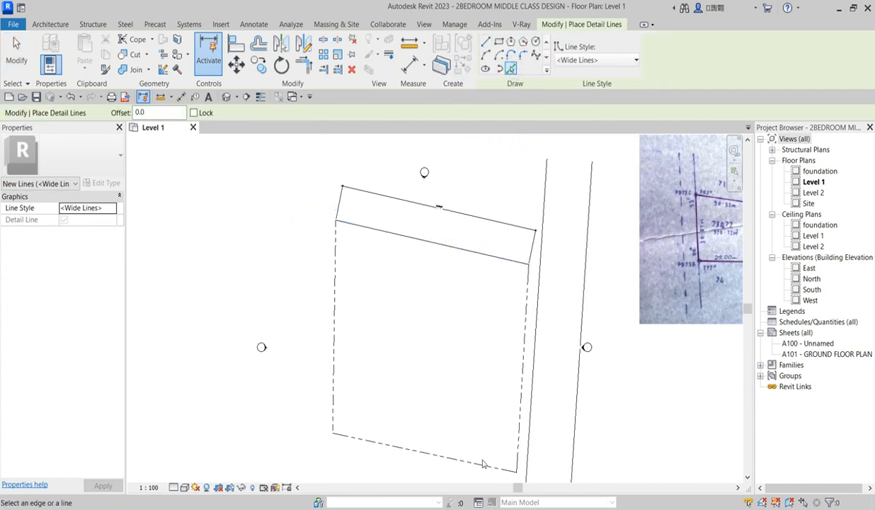
pyautogui.scroll(-2, 366, 268)
pyautogui.rightClick(253, 218)
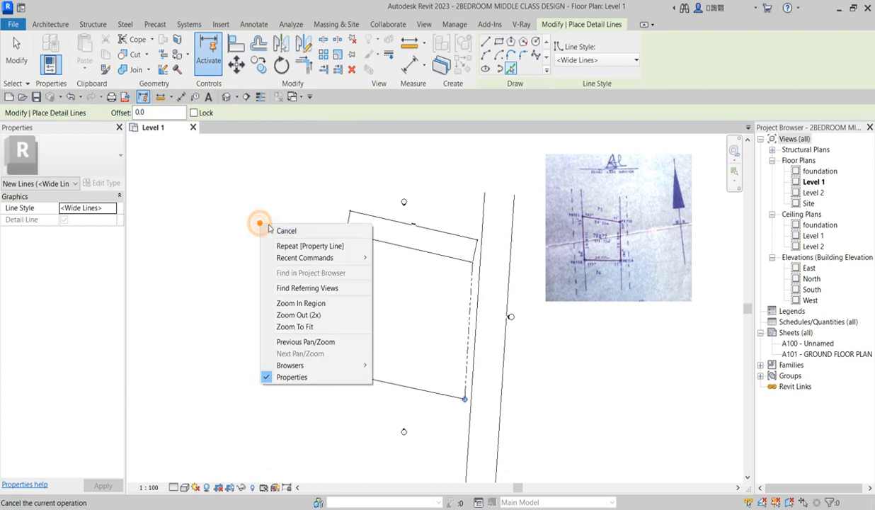
pyautogui.rightClick(258, 194)
pyautogui.click(284, 207)
pyautogui.click(376, 379)
pyautogui.click(398, 430)
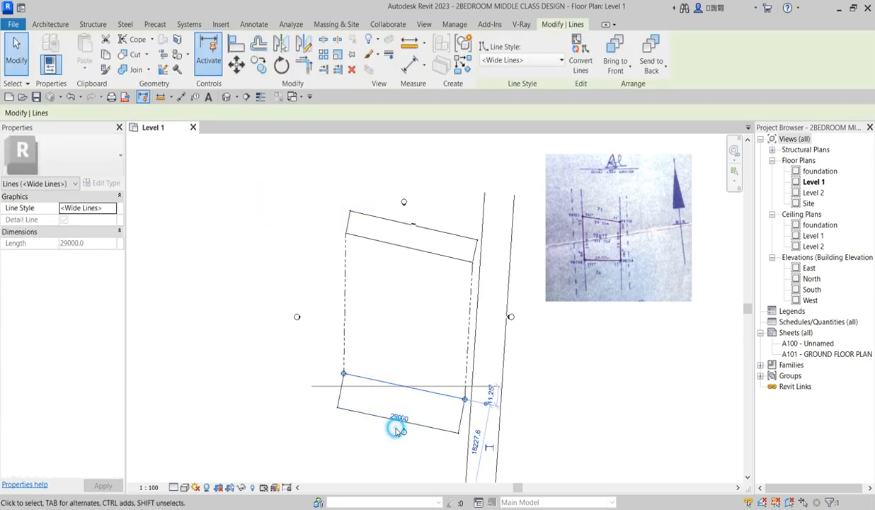
# Move the south side's length dimension closer to its line
pyautogui.scroll(2, 356, 417)
pyautogui.click(354, 417)
pyautogui.click(356, 410)
pyautogui.moveTo(358, 406); pyautogui.dragTo(375, 373)
pyautogui.scroll(1, 379, 335)
pyautogui.click(378, 329)
pyautogui.scroll(1, 378, 328)
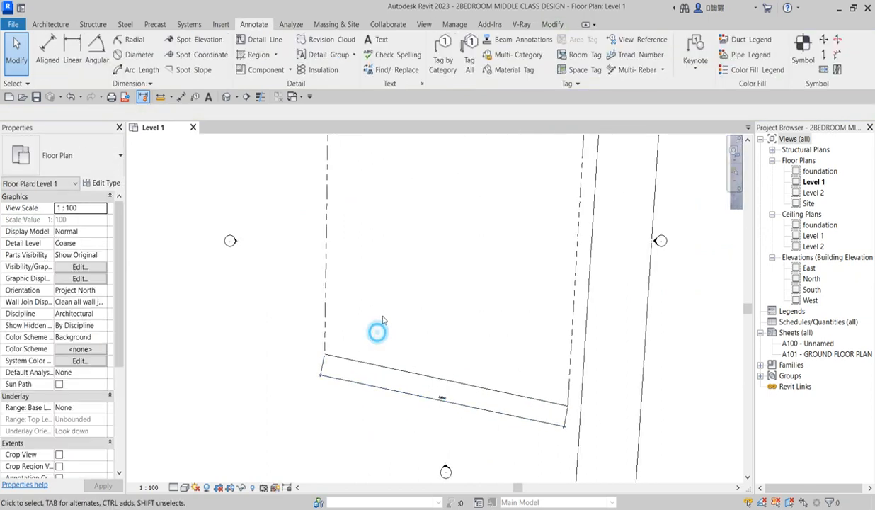
# Trace the property line's west side with a picked wide detail line and make its length dimension permanent
pyautogui.click(354, 359)
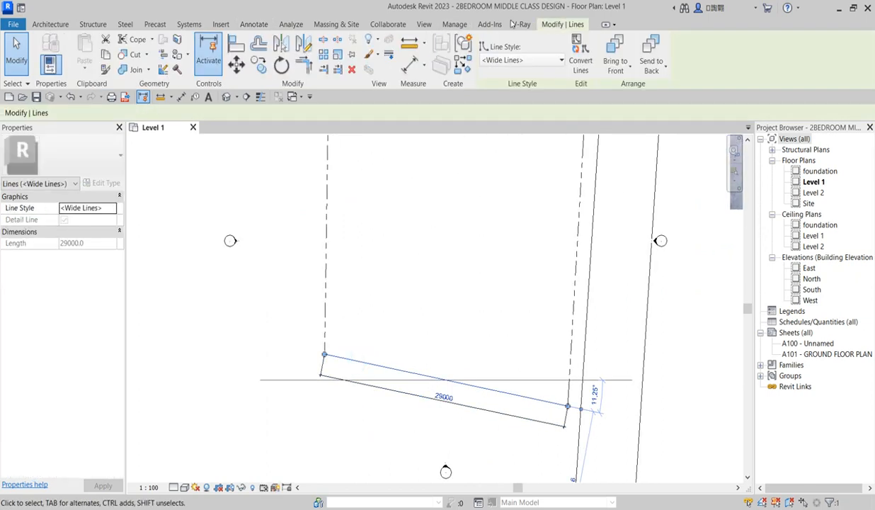
pyautogui.click(451, 63)
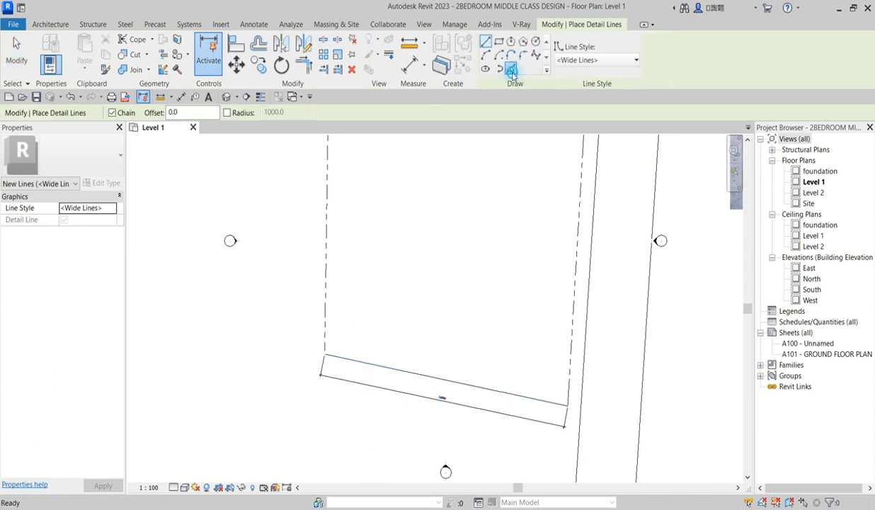
pyautogui.click(511, 70)
pyautogui.click(332, 240)
pyautogui.scroll(-2, 336, 273)
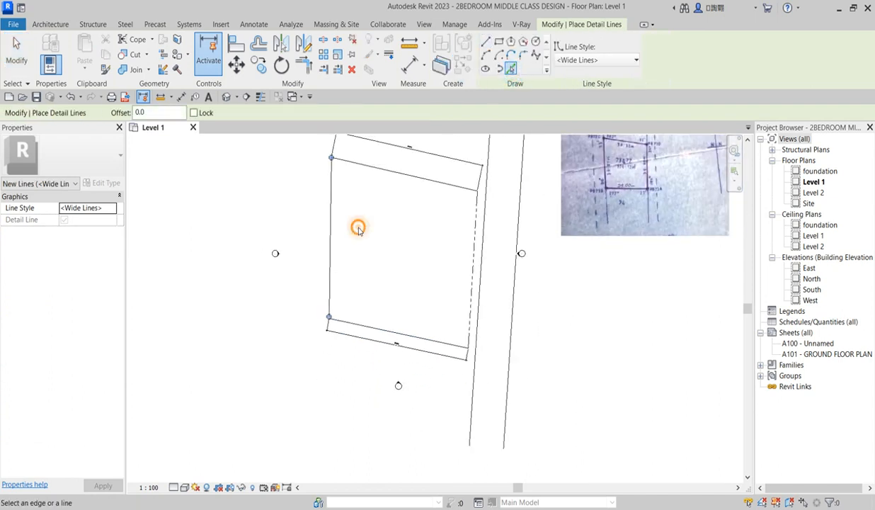
pyautogui.rightClick(382, 234)
pyautogui.click(393, 241)
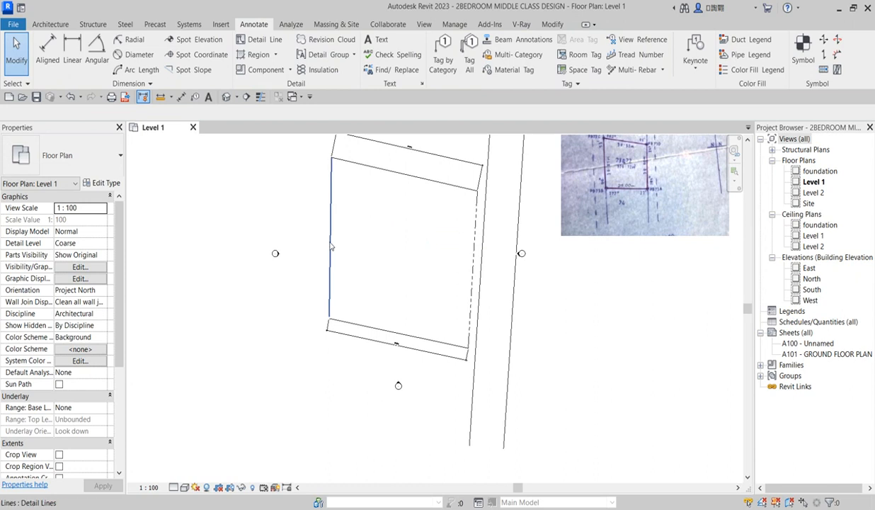
pyautogui.click(329, 243)
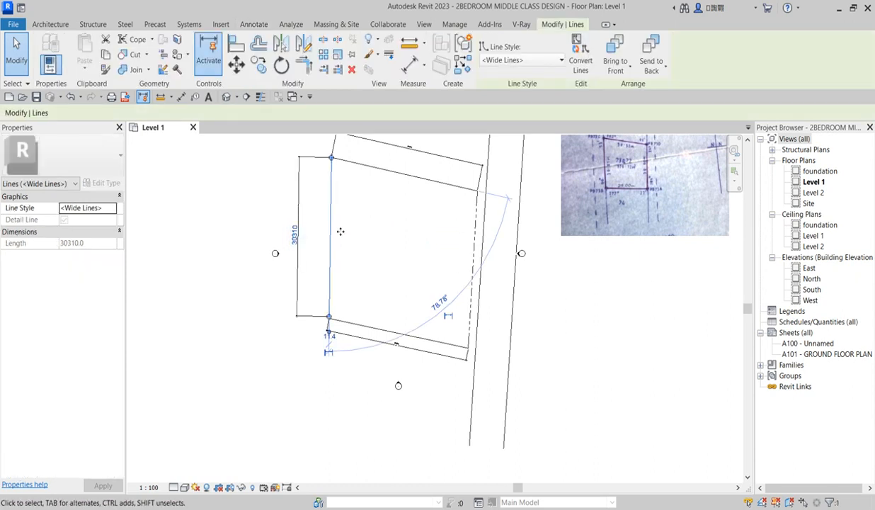
pyautogui.click(340, 231)
# Trace the property line's east side with a picked wide detail line, matching the existing west-side line
pyautogui.scroll(-2, 387, 268)
pyautogui.scroll(1, 391, 265)
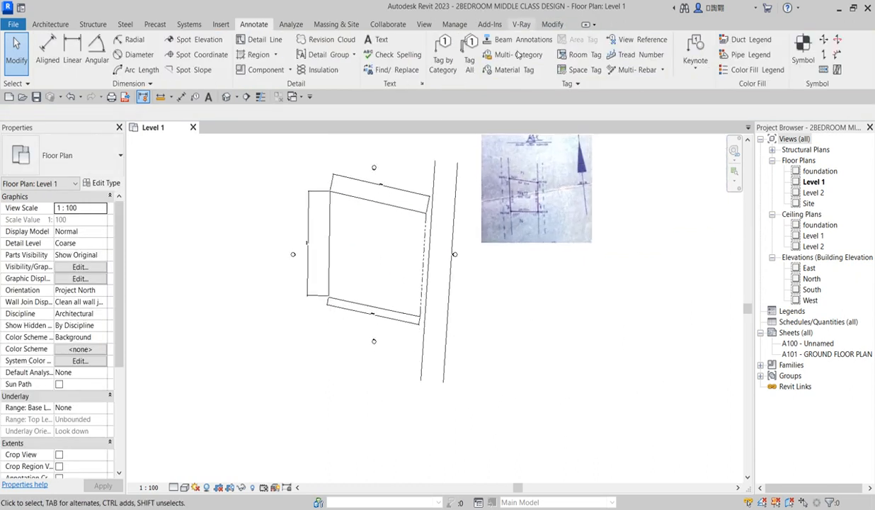
pyautogui.click(328, 234)
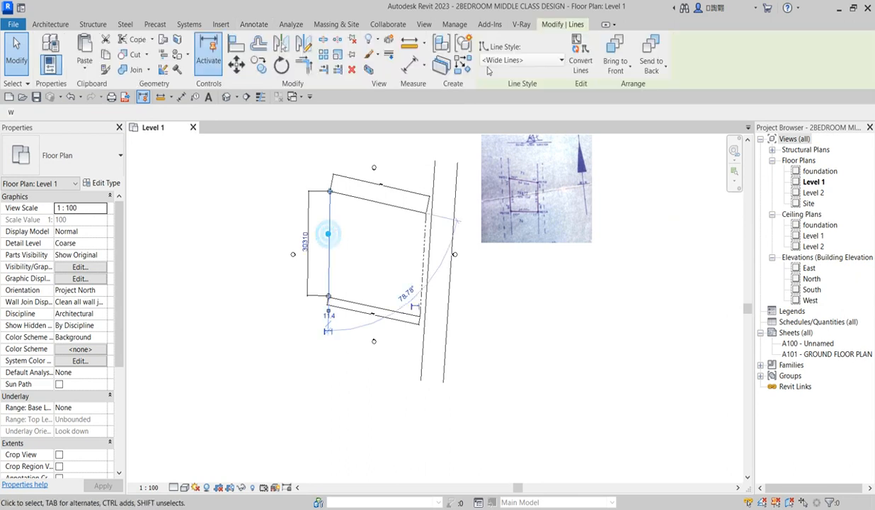
pyautogui.click(446, 64)
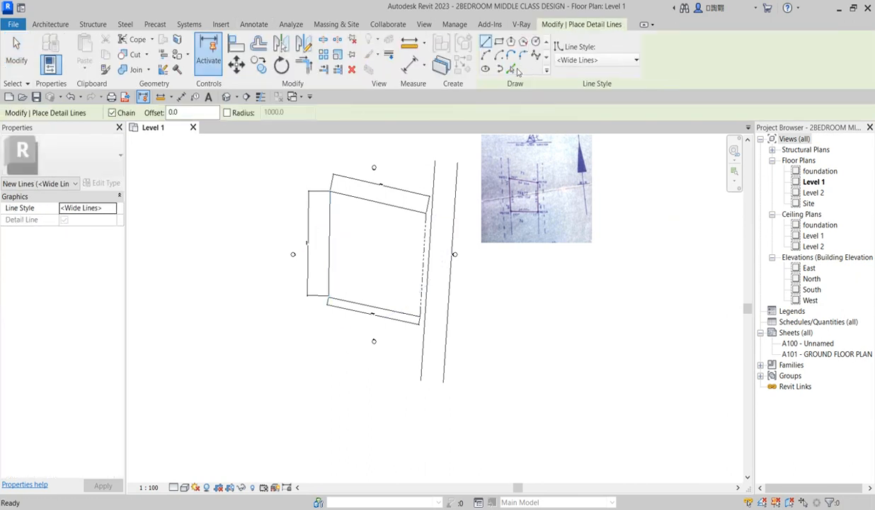
pyautogui.click(510, 69)
pyautogui.click(426, 251)
pyautogui.scroll(1, 395, 272)
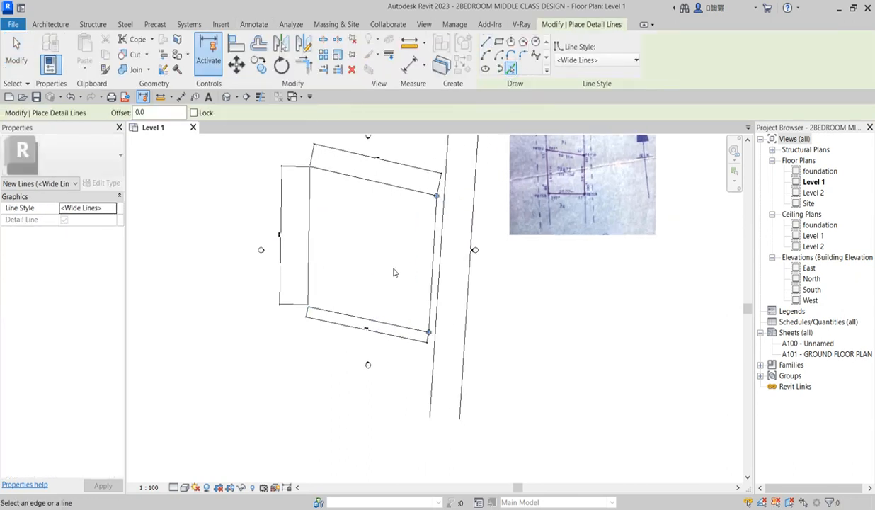
pyautogui.rightClick(386, 246)
pyautogui.click(399, 246)
pyautogui.rightClick(383, 231)
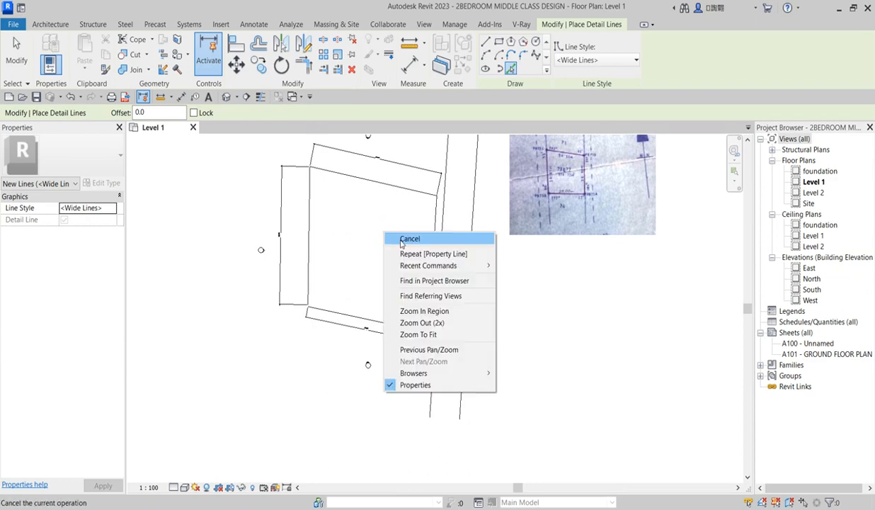
pyautogui.click(400, 239)
# Make the east side's length dimension permanent and return the line's dragged north end to the property corner
pyautogui.click(433, 249)
pyautogui.scroll(3, 440, 233)
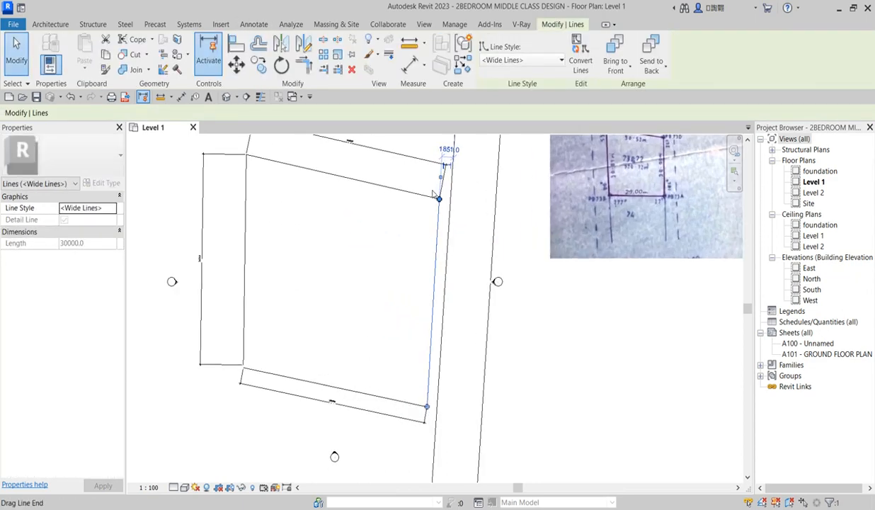
pyautogui.scroll(1, 435, 189)
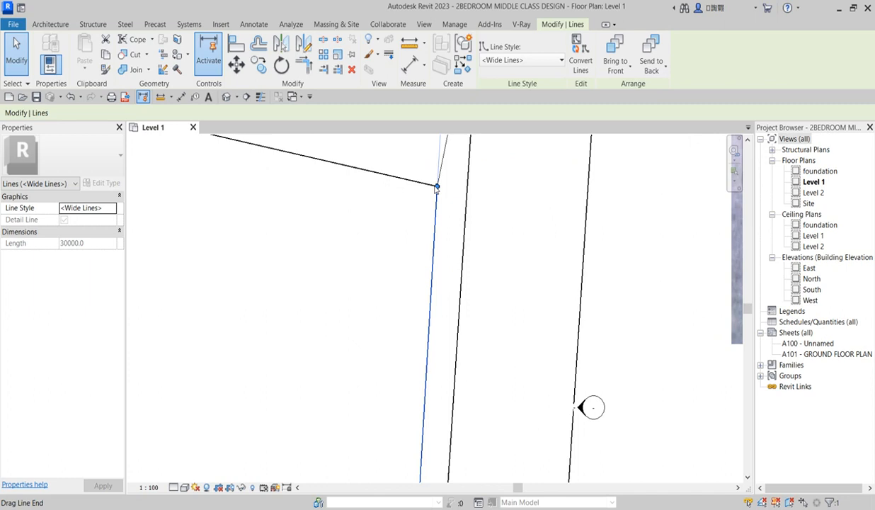
pyautogui.moveTo(437, 189); pyautogui.dragTo(408, 206)
pyautogui.scroll(-3, 409, 206)
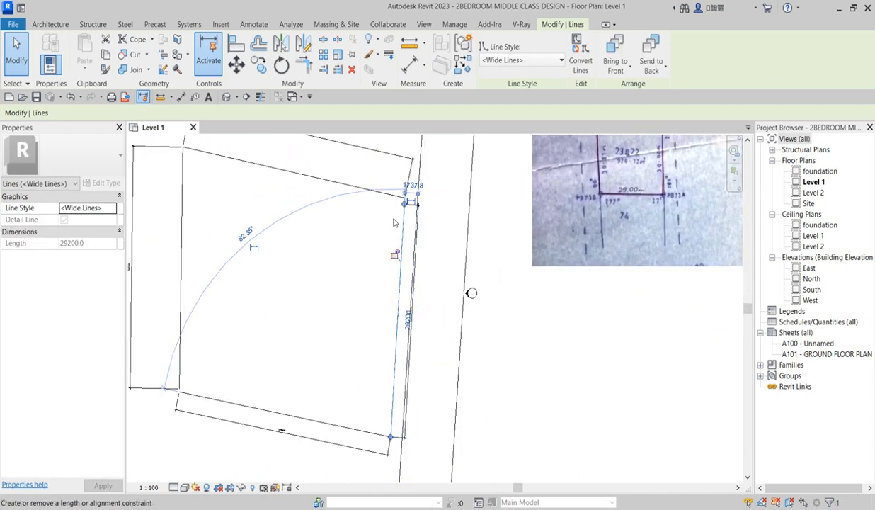
pyautogui.scroll(2, 394, 223)
pyautogui.moveTo(400, 204); pyautogui.dragTo(409, 211)
pyautogui.click(342, 318)
pyautogui.scroll(-6, 432, 263)
pyautogui.scroll(3, 387, 323)
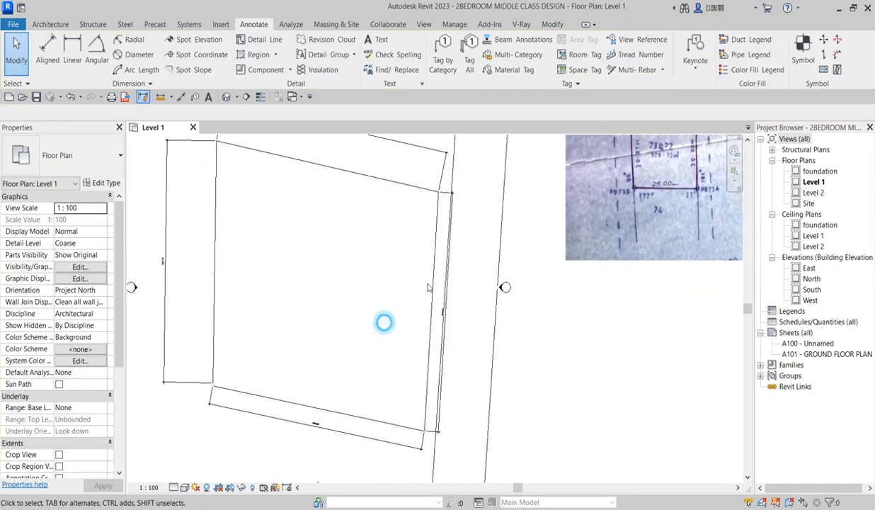
# Move the east side's length dimension farther outward, past the road's near edge line
pyautogui.scroll(3, 451, 220)
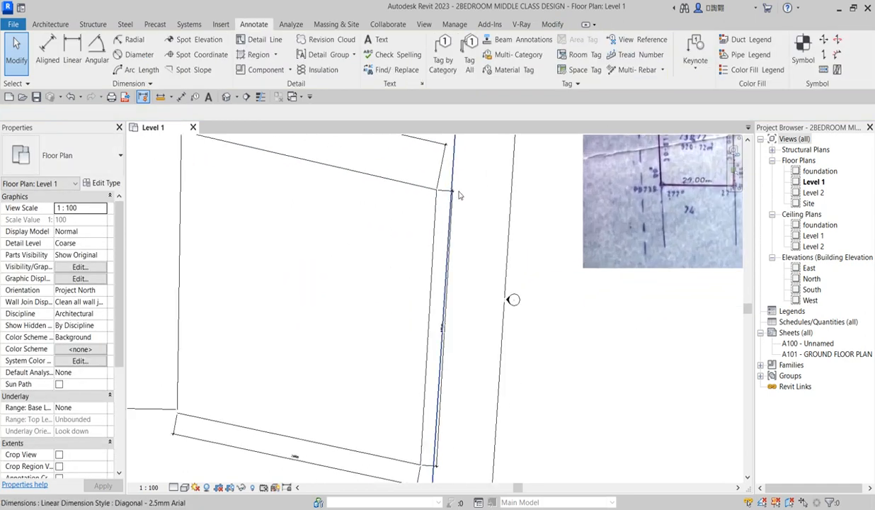
pyautogui.click(451, 227)
pyautogui.moveTo(451, 228); pyautogui.dragTo(468, 235)
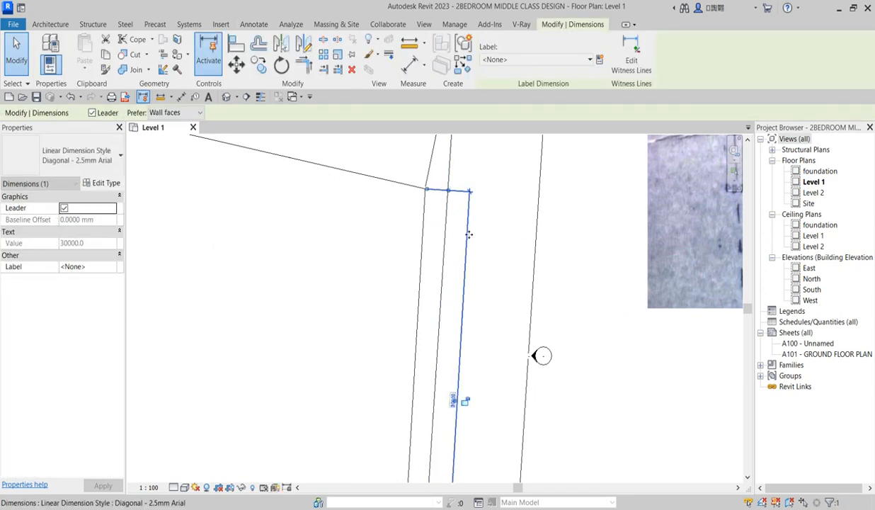
pyautogui.scroll(-4, 468, 235)
pyautogui.click(384, 279)
# Duplicate the north side dimension's type Diagonal - 2.5mm Arial as a new type named SURVEY
pyautogui.click(386, 166)
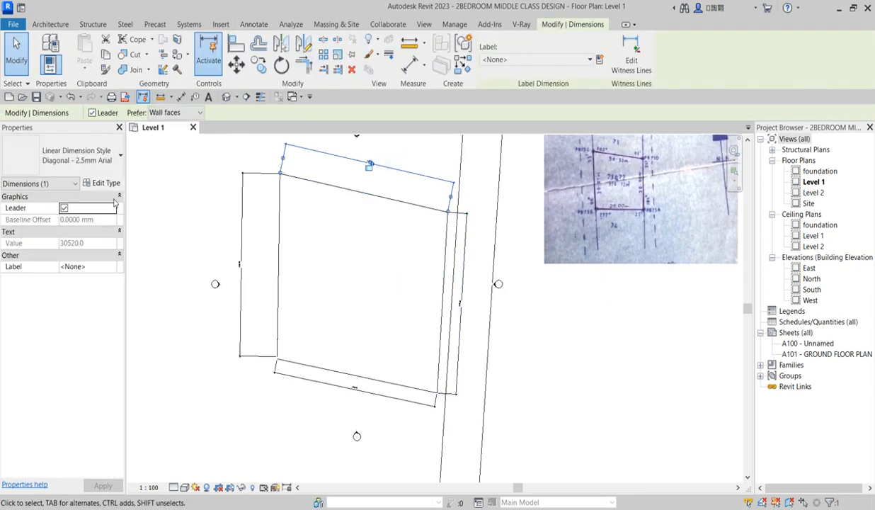
pyautogui.click(104, 182)
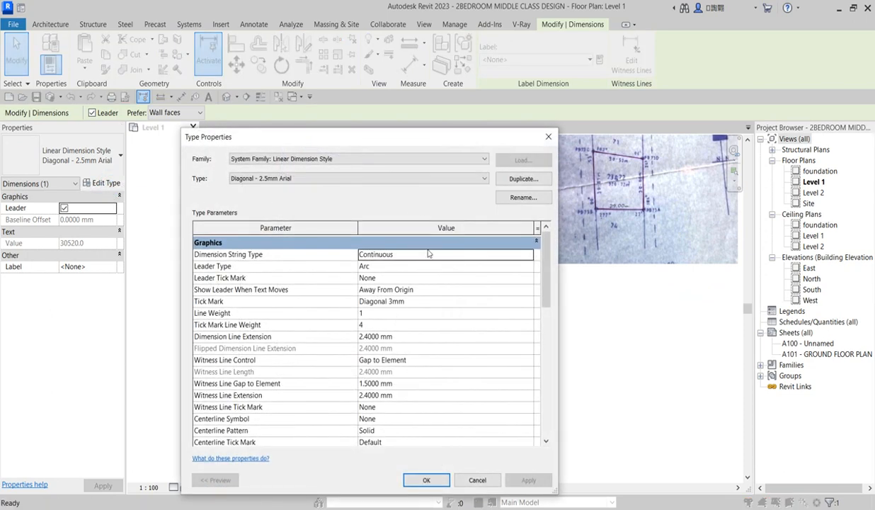
pyautogui.click(524, 179)
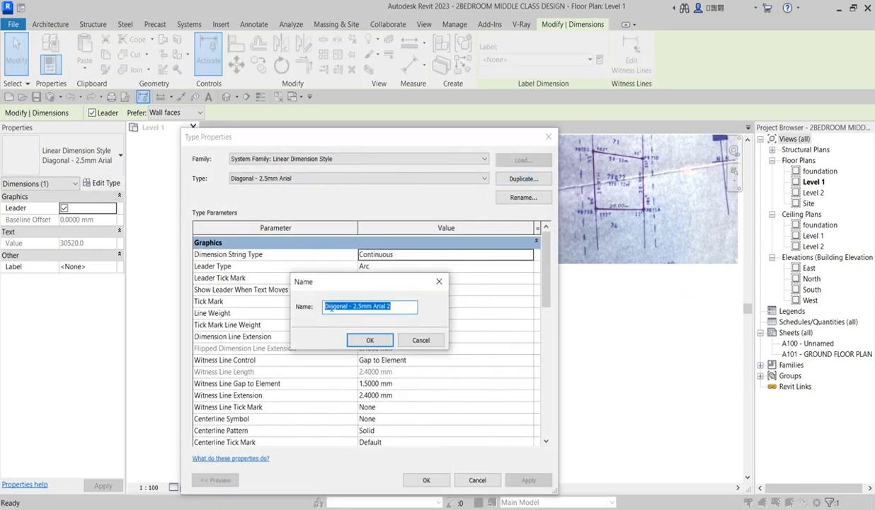
pyautogui.write('SURV')
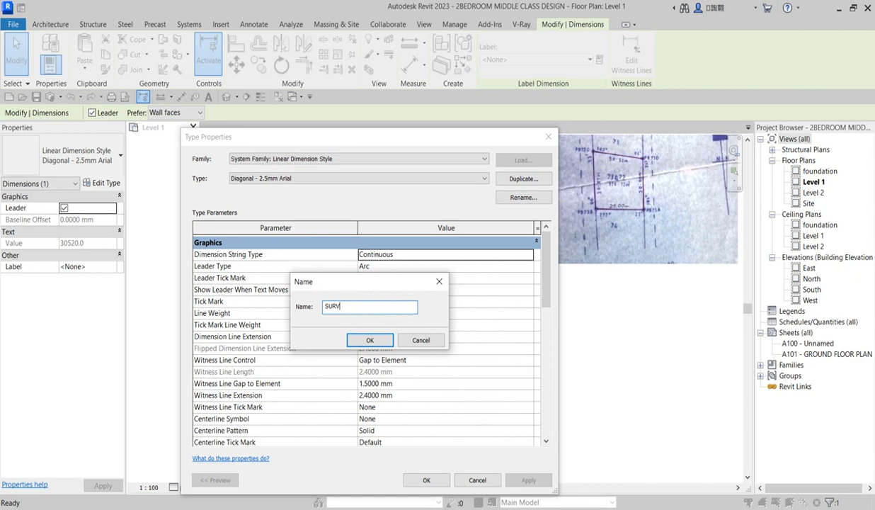
pyautogui.click(370, 339)
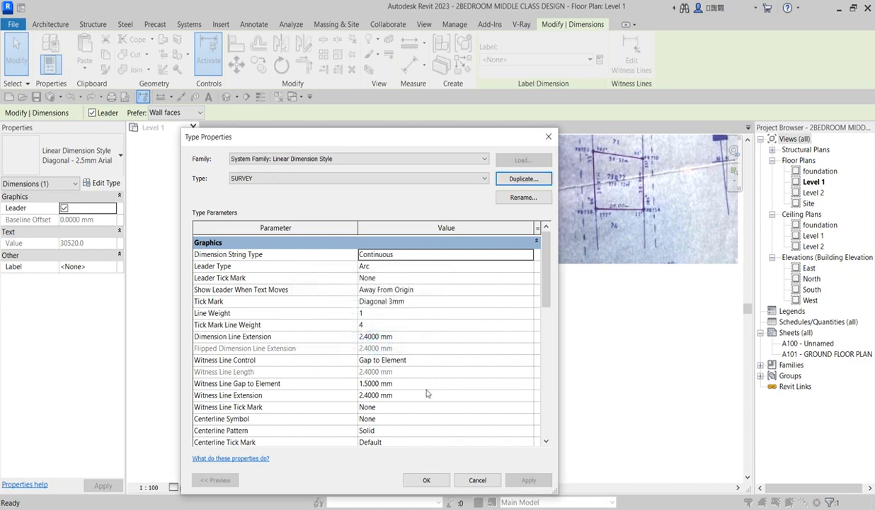
# Set the SURVEY dimension style's text size to 8.5 mm and apply it to the north side's dimension
pyautogui.scroll(-6, 390, 396)
pyautogui.moveTo(364, 337); pyautogui.dragTo(337, 342)
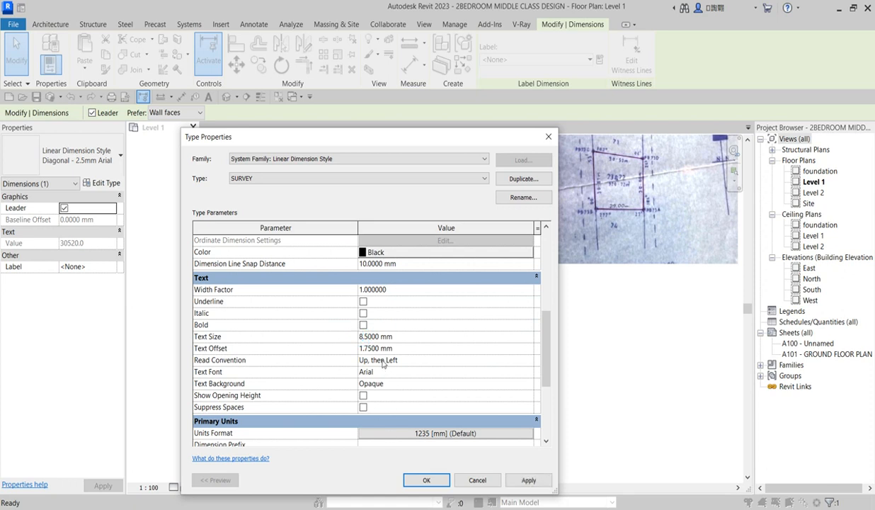
pyautogui.click(428, 482)
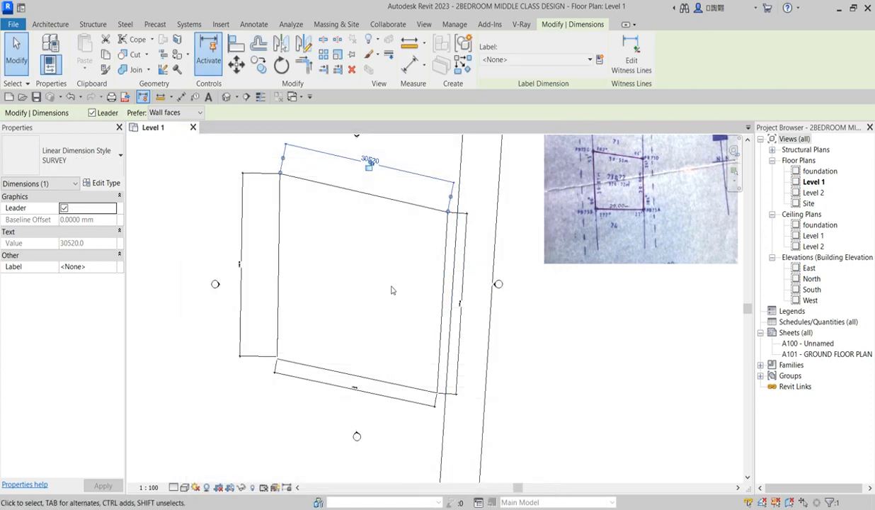
# Turn on bold text for the SURVEY dimension style
pyautogui.click(101, 183)
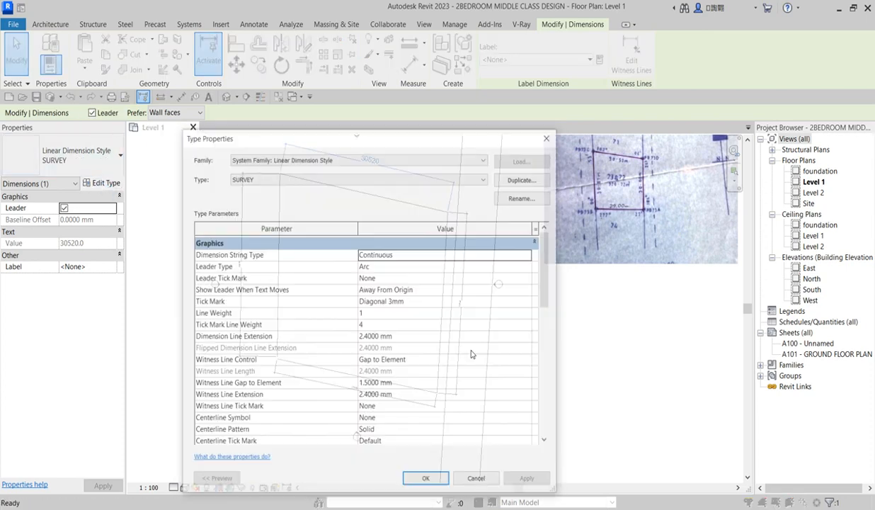
pyautogui.scroll(-3, 375, 425)
pyautogui.scroll(-6, 382, 435)
pyautogui.scroll(3, 383, 328)
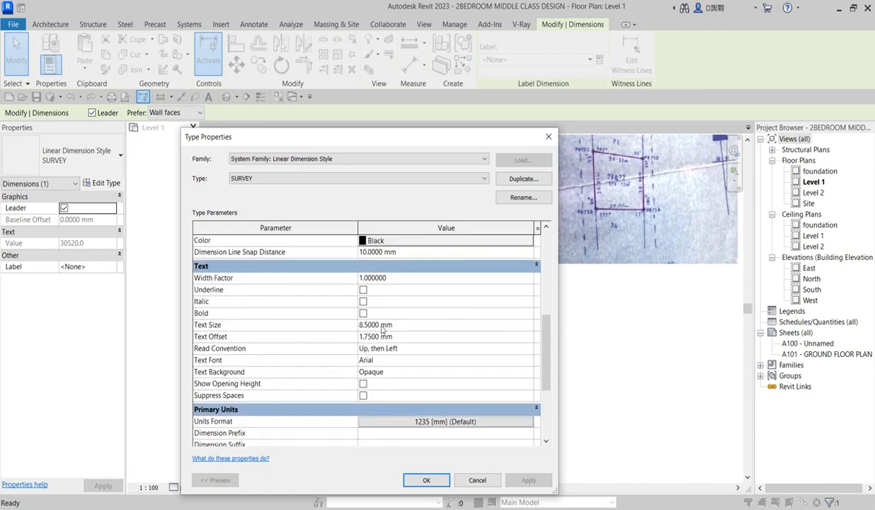
pyautogui.click(362, 314)
pyautogui.click(437, 480)
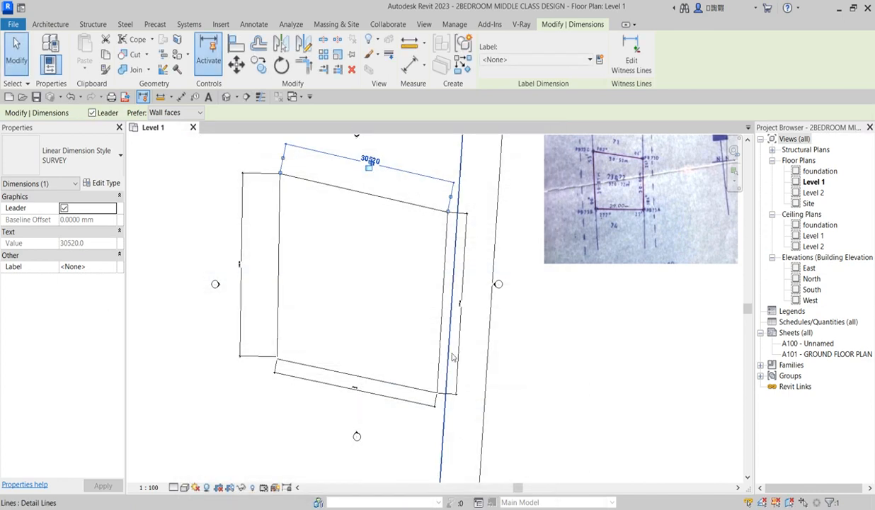
# Select all Diagonal - 2.5mm Arial dimensions visible in the view and change their type to SURVEY
pyautogui.click(462, 251)
pyautogui.click(244, 221)
pyautogui.rightClick(246, 221)
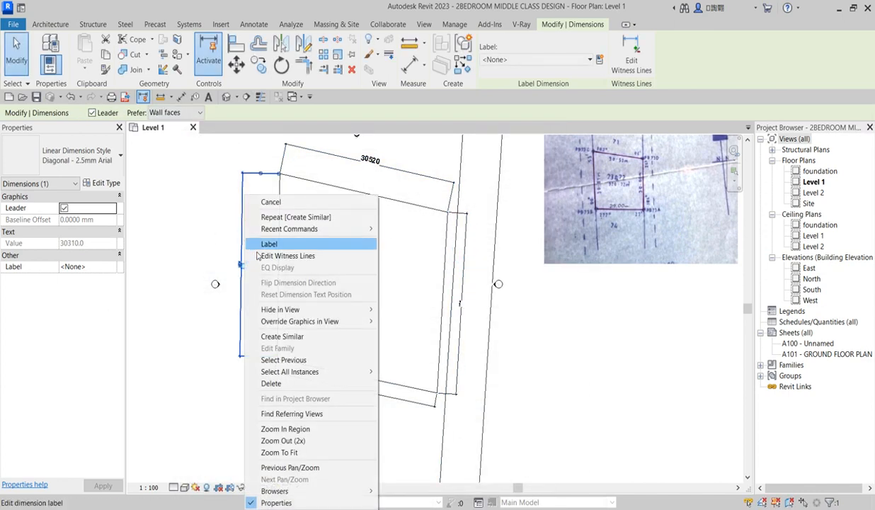
pyautogui.click(235, 312)
pyautogui.rightClick(239, 308)
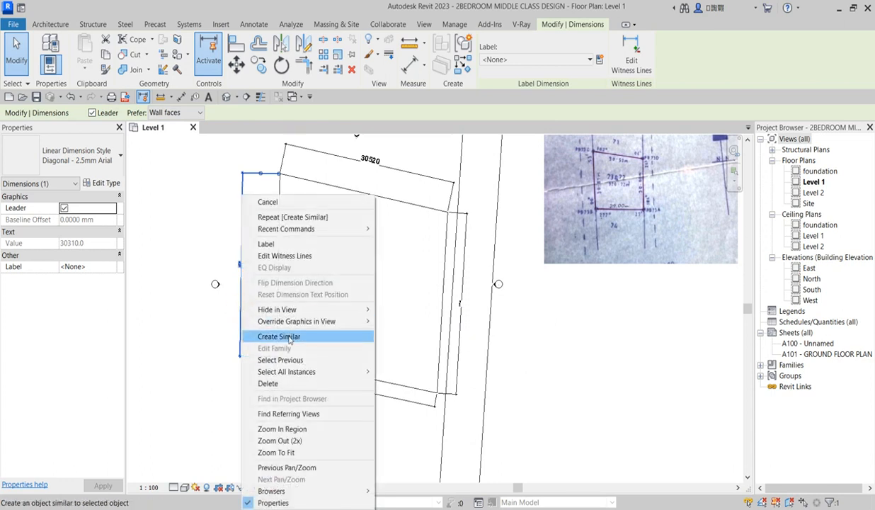
pyautogui.moveTo(326, 371)
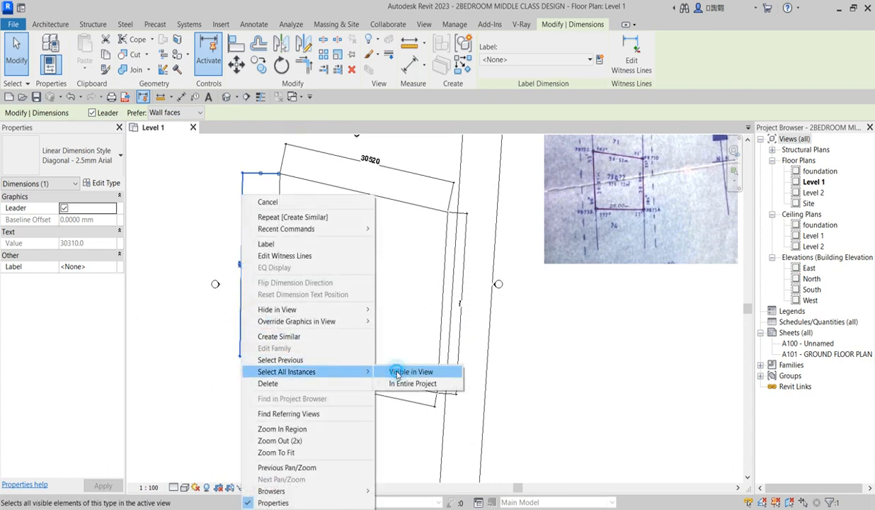
pyautogui.click(411, 371)
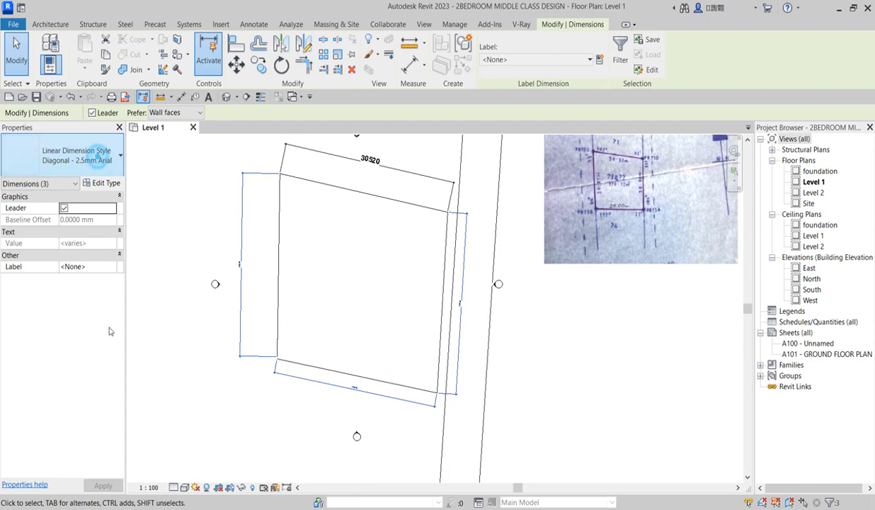
pyautogui.click(78, 155)
pyautogui.click(89, 373)
pyautogui.click(263, 408)
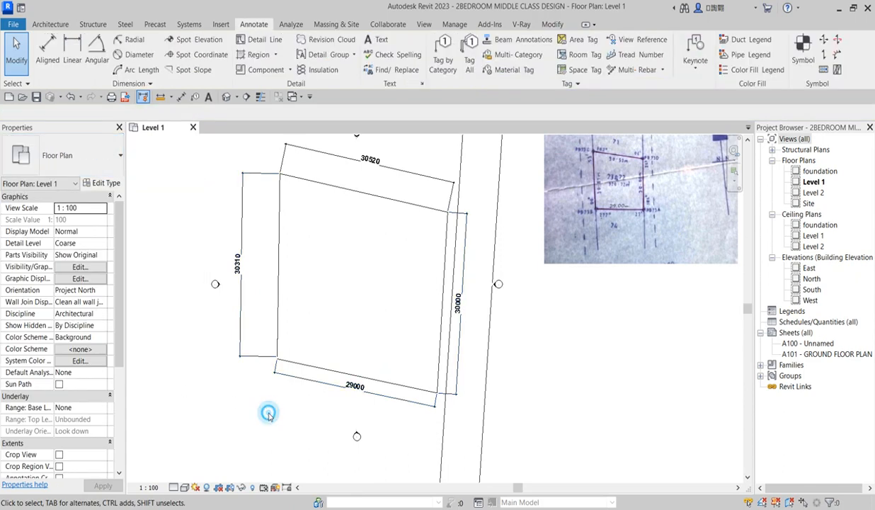
# Move the west side's length dimension closer to its boundary line
pyautogui.click(243, 200)
pyautogui.moveTo(241, 247); pyautogui.dragTo(264, 249)
pyautogui.click(393, 294)
pyautogui.scroll(-3, 422, 304)
pyautogui.scroll(3, 570, 233)
# Move the survey image down so that it sits east of the plot, beside the road
pyautogui.click(571, 217)
pyautogui.moveTo(572, 217); pyautogui.dragTo(575, 366)
pyautogui.scroll(-3, 449, 230)
pyautogui.scroll(4, 369, 334)
pyautogui.scroll(2, 310, 400)
pyautogui.scroll(-3, 312, 383)
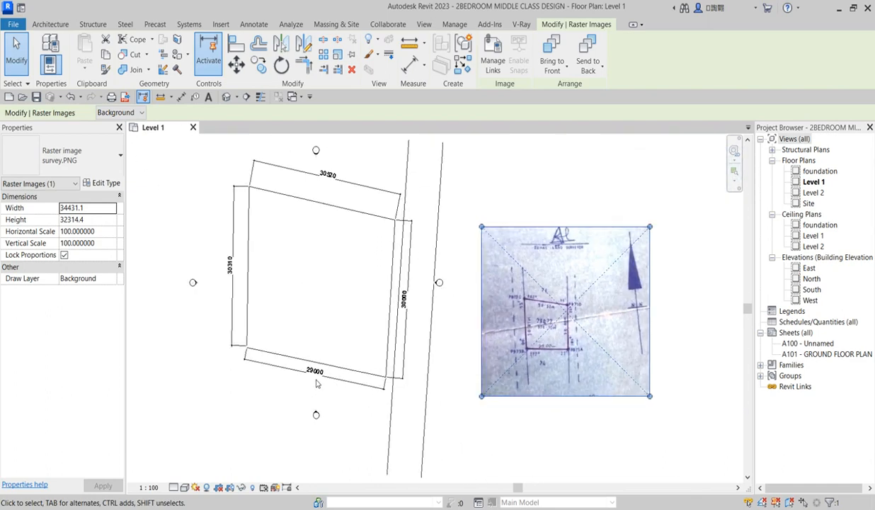
pyautogui.scroll(2, 380, 293)
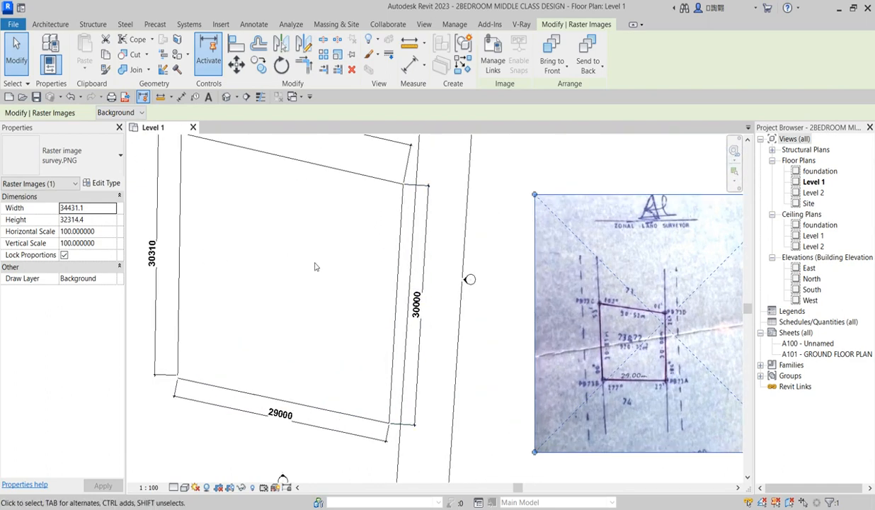
pyautogui.scroll(-2, 314, 256)
# Reposition the survey image closer to the plot so it overlaps the road's east edge line, and deselect it
pyautogui.moveTo(546, 294); pyautogui.dragTo(492, 262)
pyautogui.scroll(3, 304, 383)
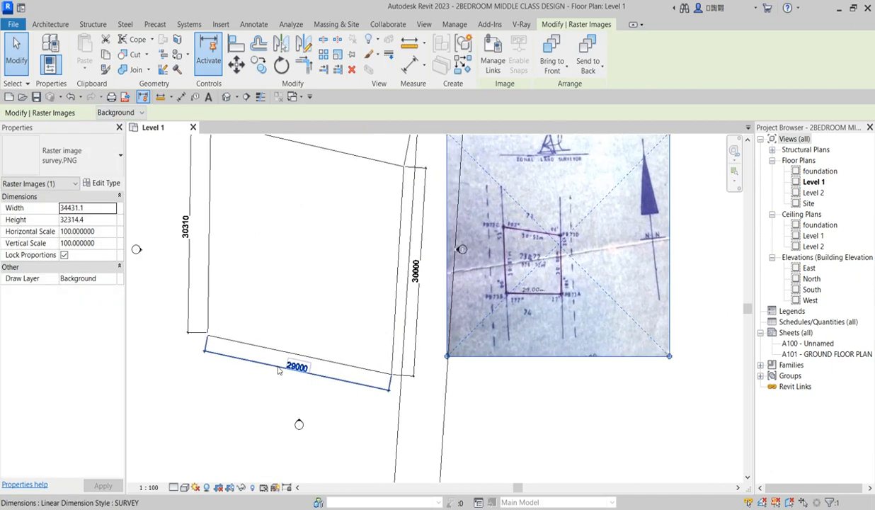
pyautogui.scroll(-3, 360, 388)
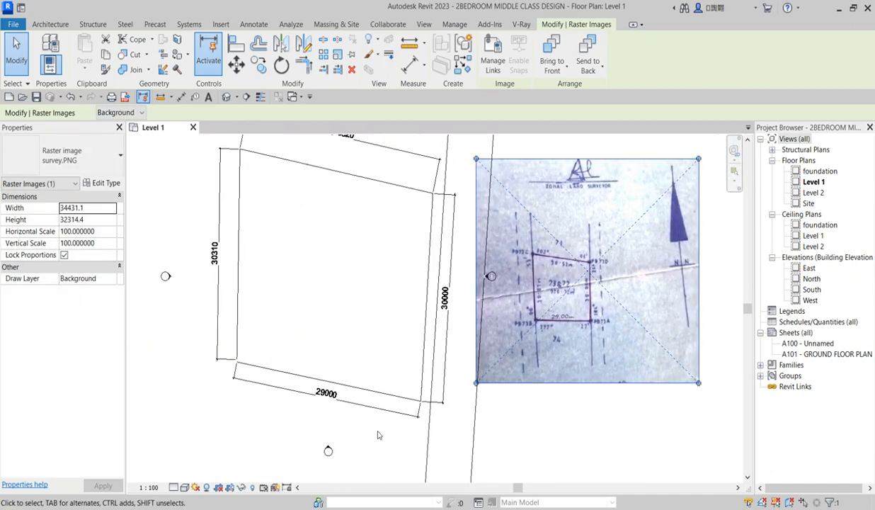
pyautogui.scroll(-2, 295, 237)
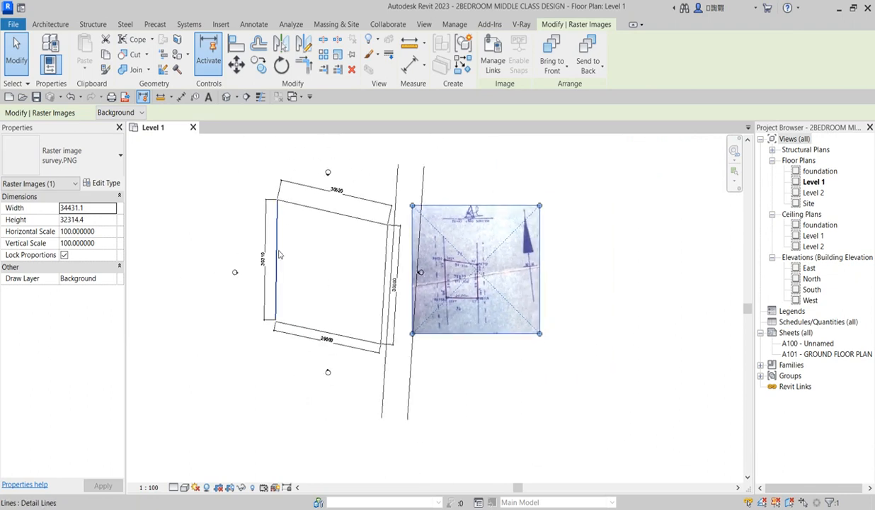
pyautogui.scroll(3, 317, 223)
pyautogui.scroll(-1, 340, 313)
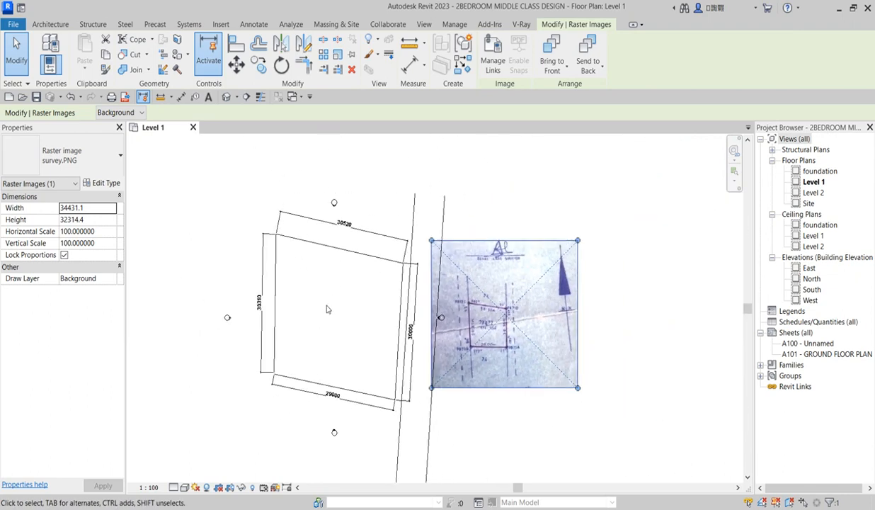
pyautogui.moveTo(510, 272); pyautogui.dragTo(484, 298)
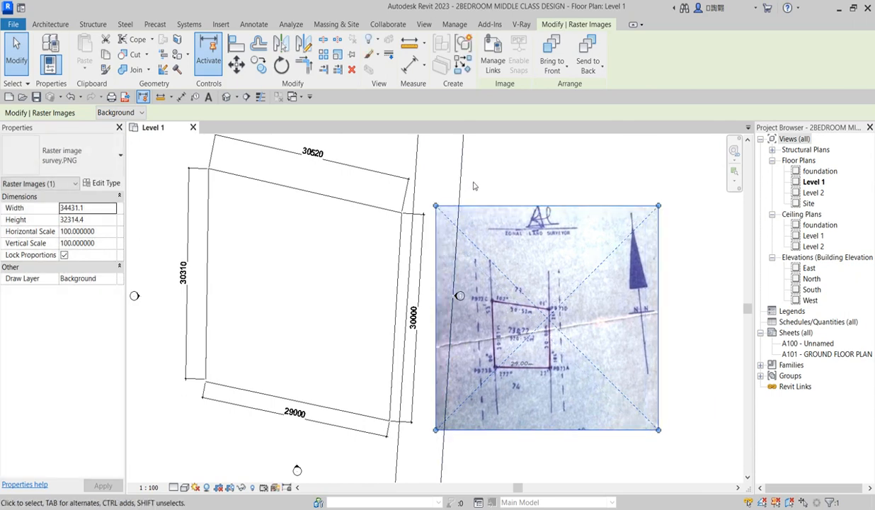
pyautogui.click(483, 170)
pyautogui.scroll(-3, 493, 188)
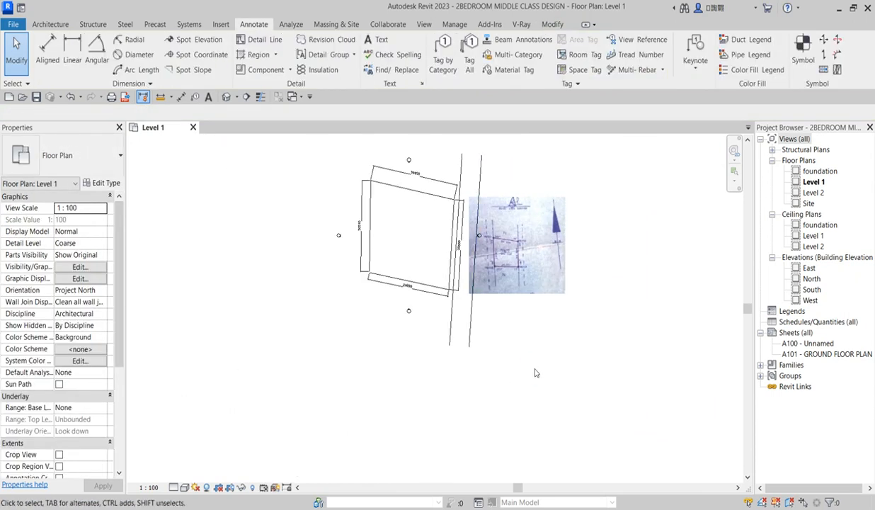